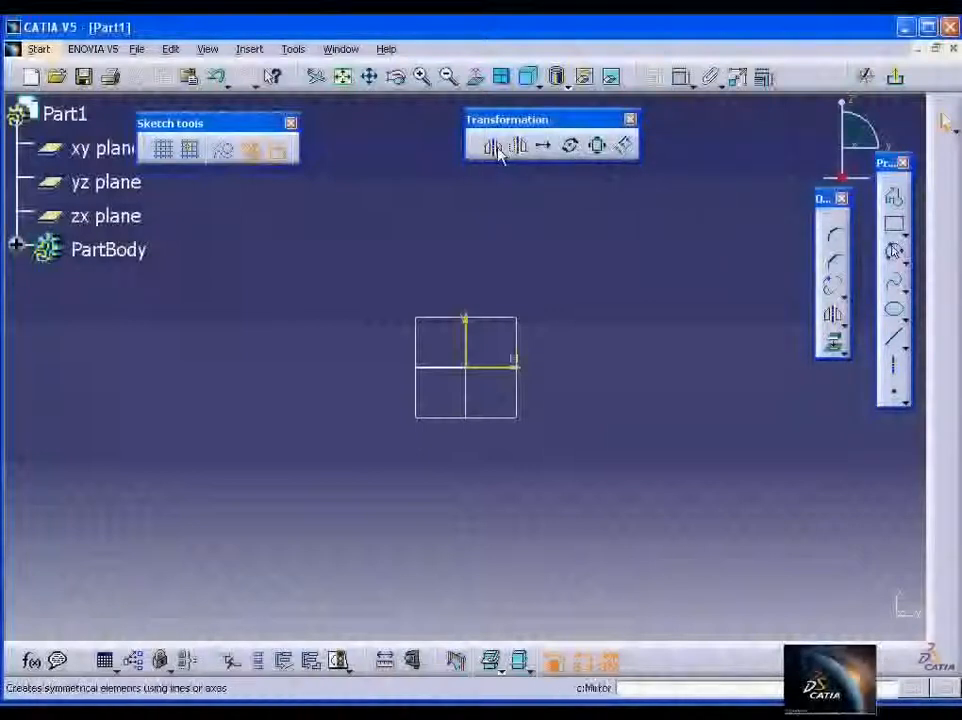
- Sketch a rectangle about 23.5 mm wide and 16 mm high in the upper-right quadrant of the sketch axes
left_click(893, 224)
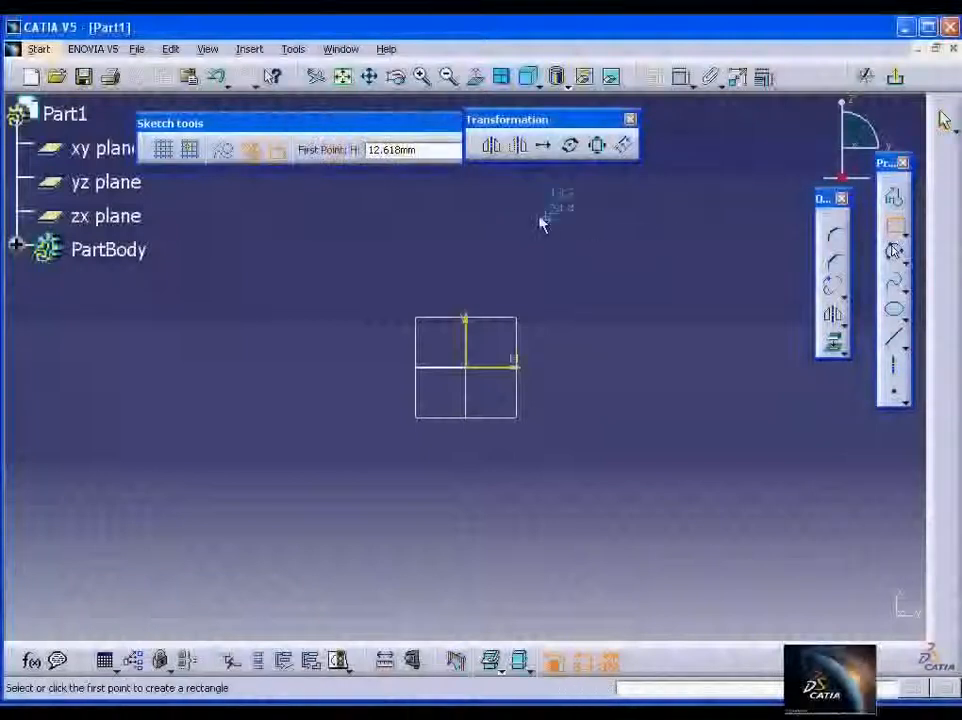
left_click(542, 215)
left_click(685, 313)
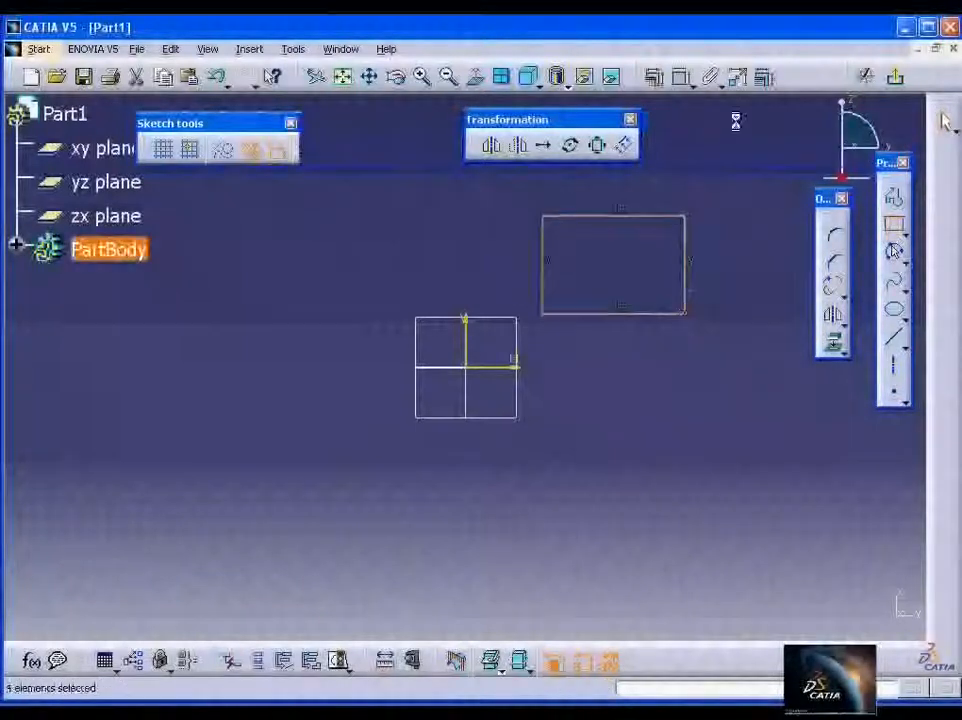
- Dimension the rectangle's bottom edge from the horizontal axis and its left edge from the vertical axis
left_click(683, 78)
left_click(576, 313)
left_click(500, 367)
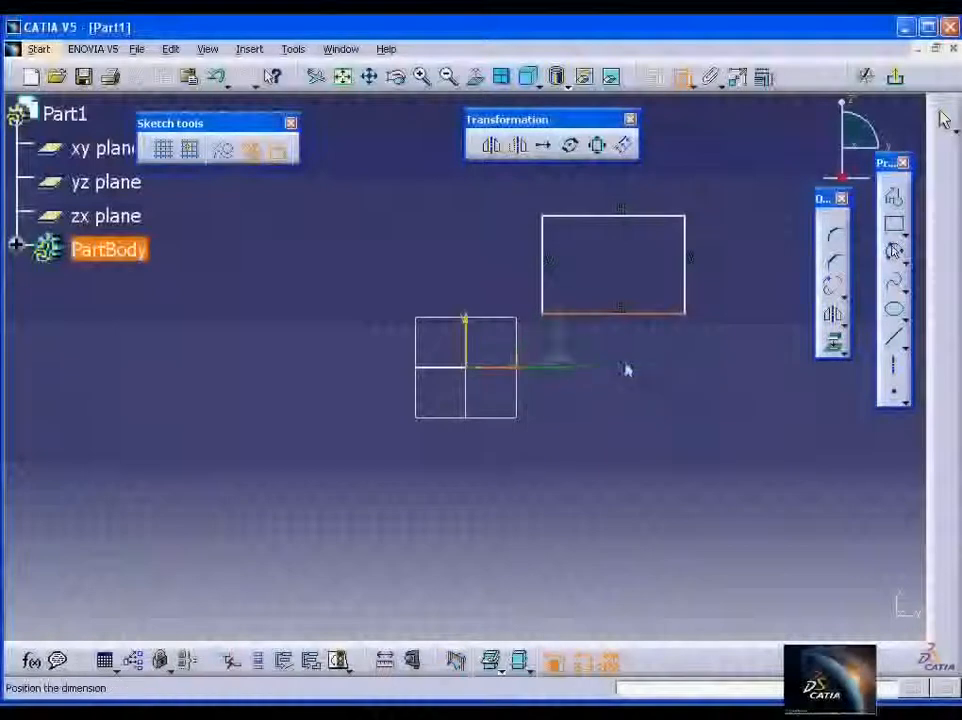
left_click(643, 356)
left_click(683, 78)
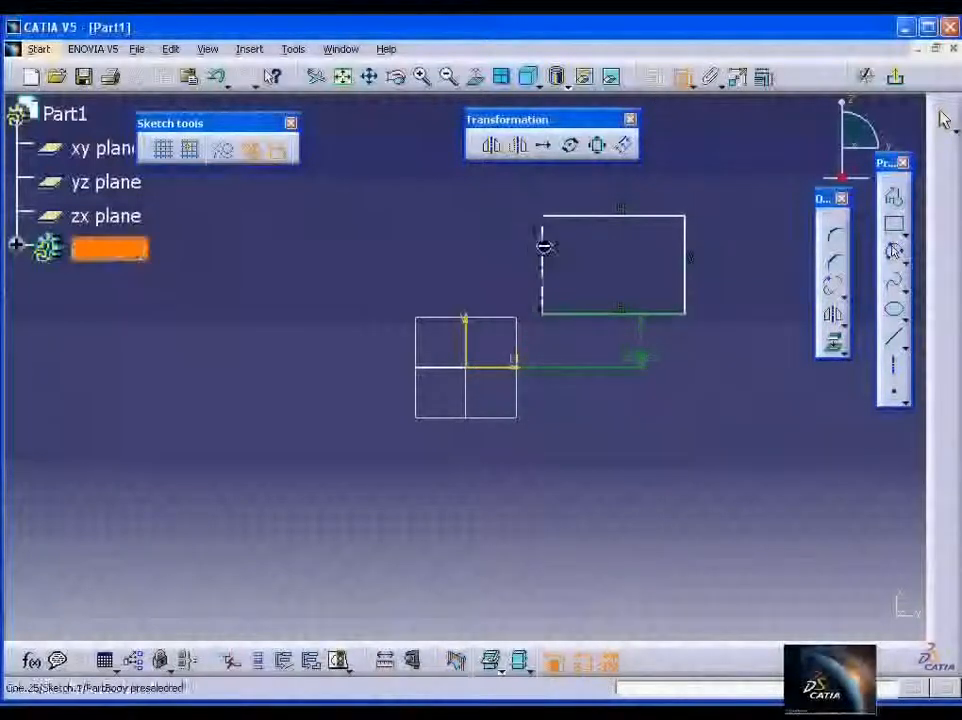
left_click(543, 245)
left_click(510, 222)
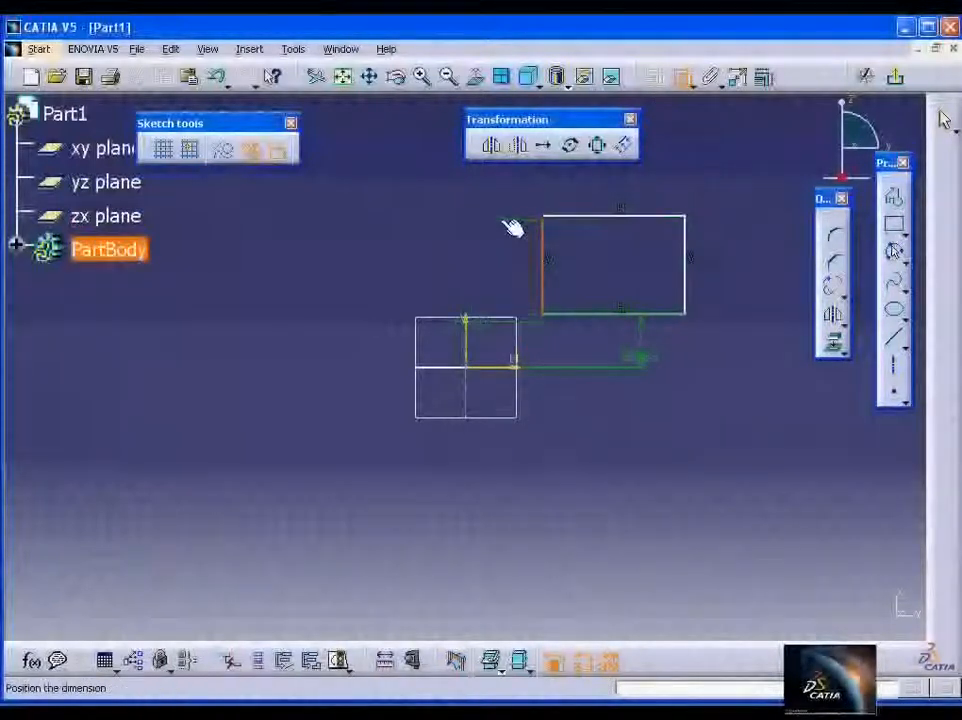
left_click(503, 207)
- Dimension the rectangle's width on its top edge and its height on its right edge
left_click(646, 215)
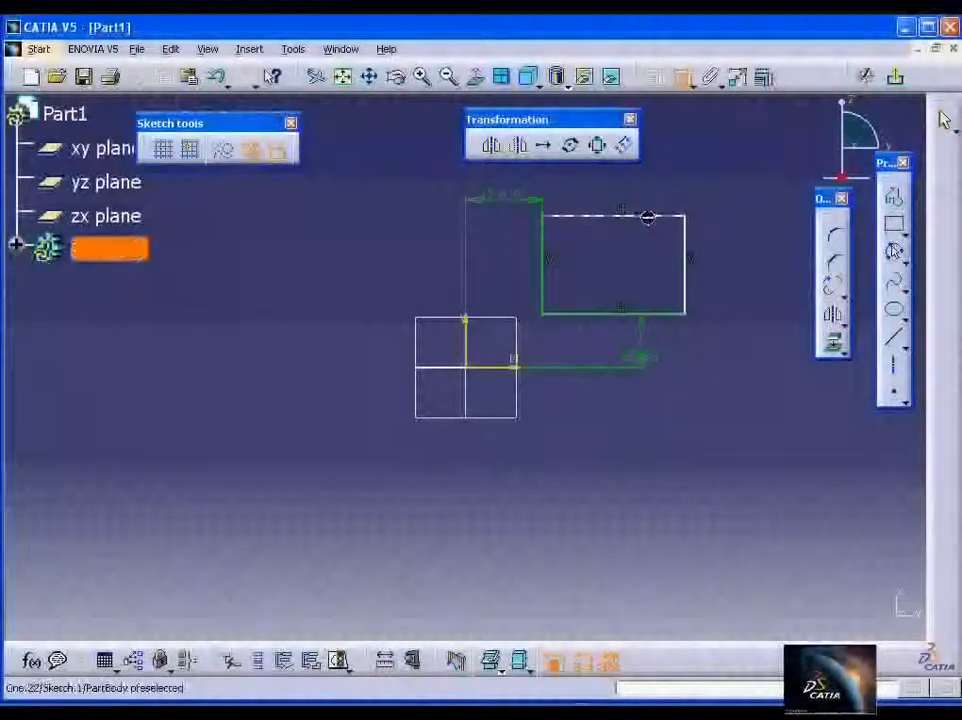
left_click(628, 186)
left_click(686, 245)
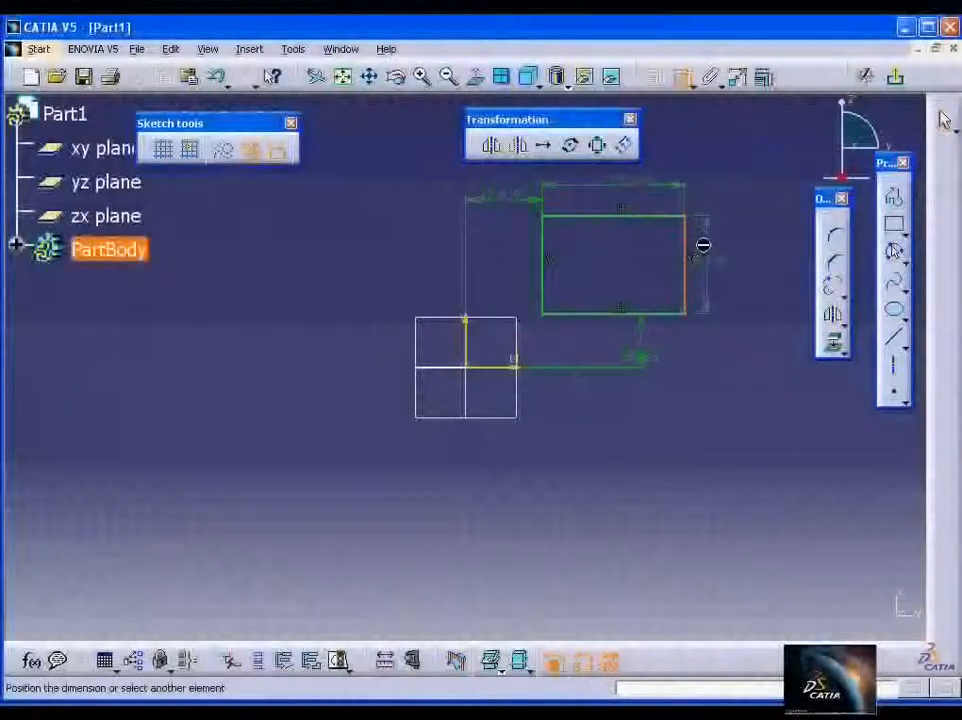
mouse_move(735, 228)
middle_mouse_down()
mouse_move(684, 254)
mouse_move(781, 163)
middle_mouse_up()
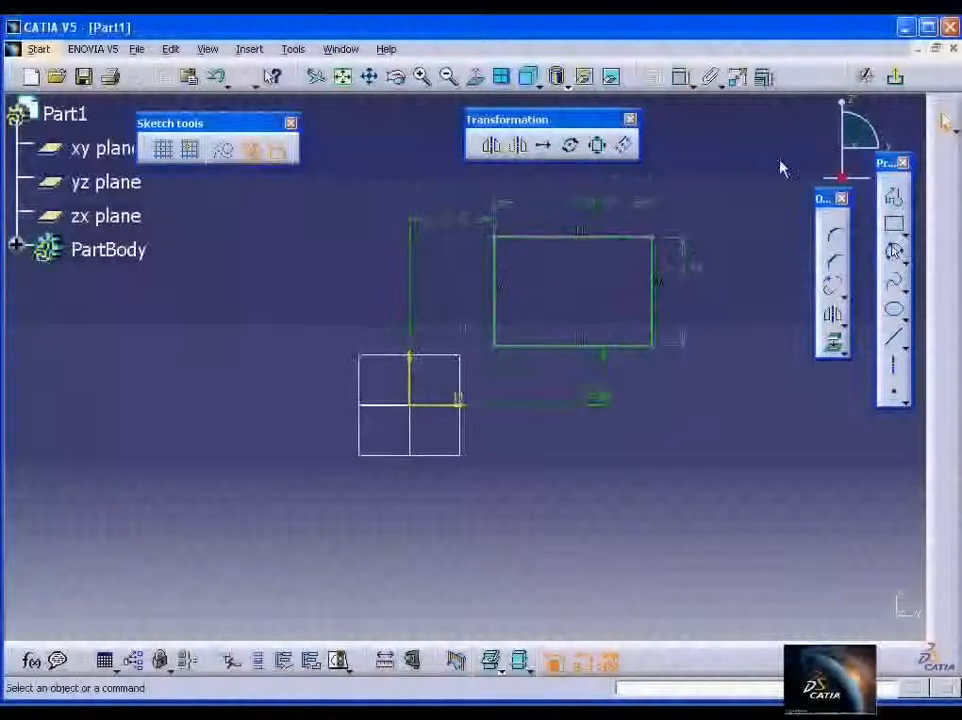
middle_click_drag(683, 197, 681, 205)
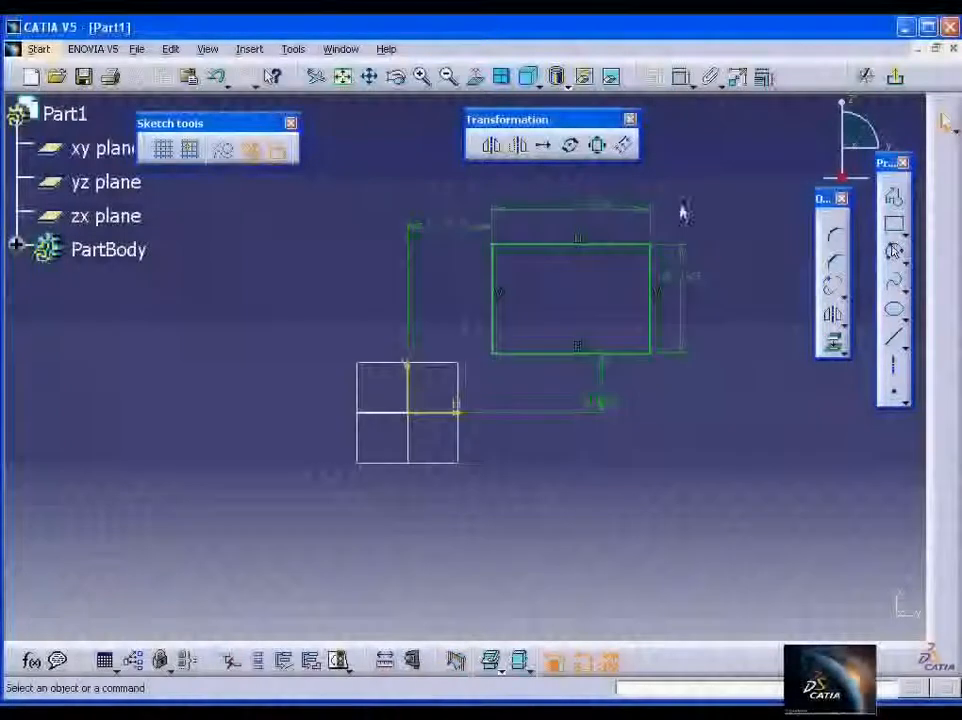
- Mirror the rectangle's left edge about its top edge, and undo the mirror
left_click(494, 148)
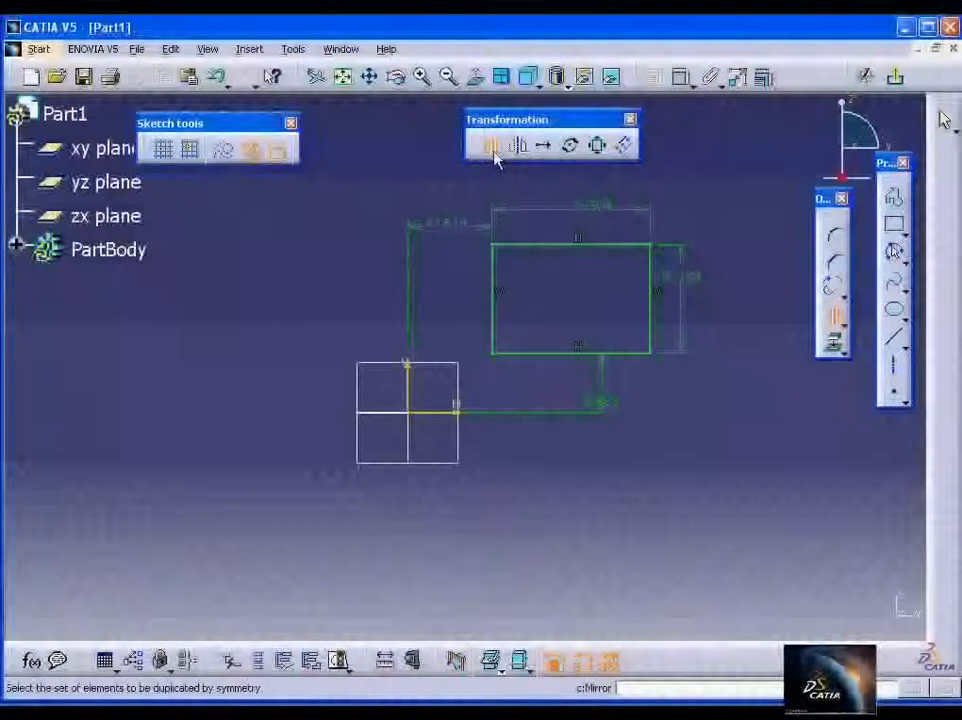
left_click(493, 264)
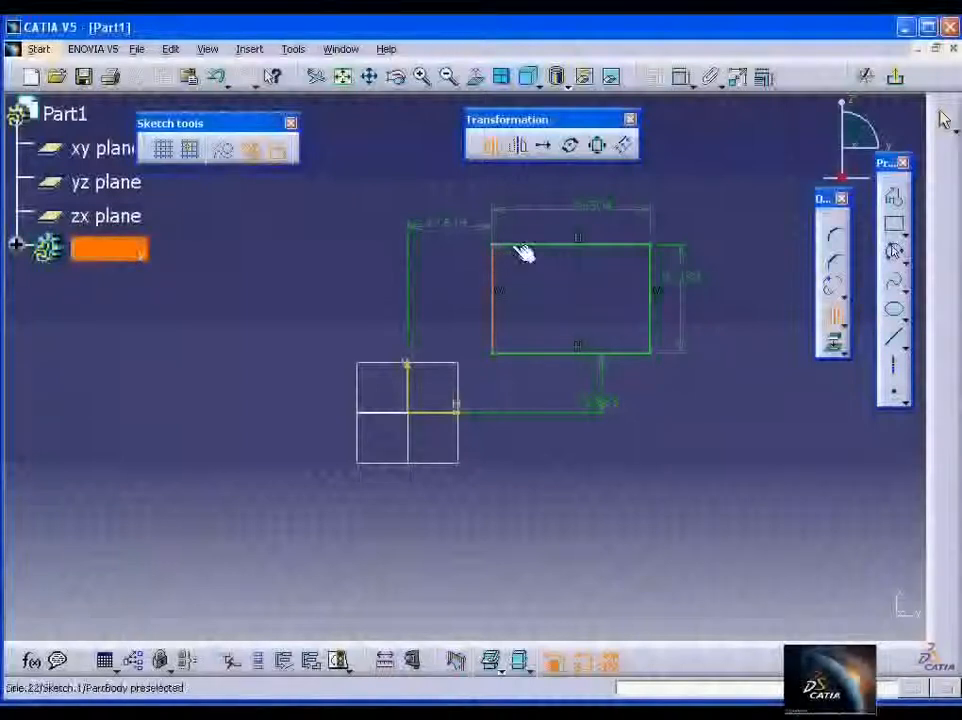
left_click(521, 247)
middle_click_drag(545, 286, 537, 324)
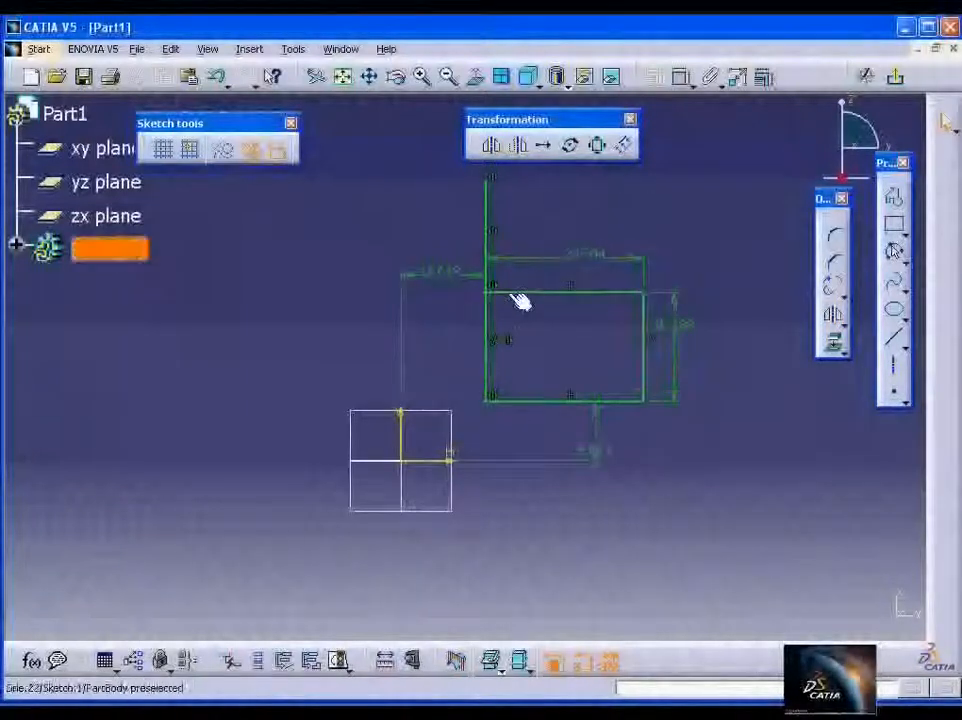
key("ctrl+z")
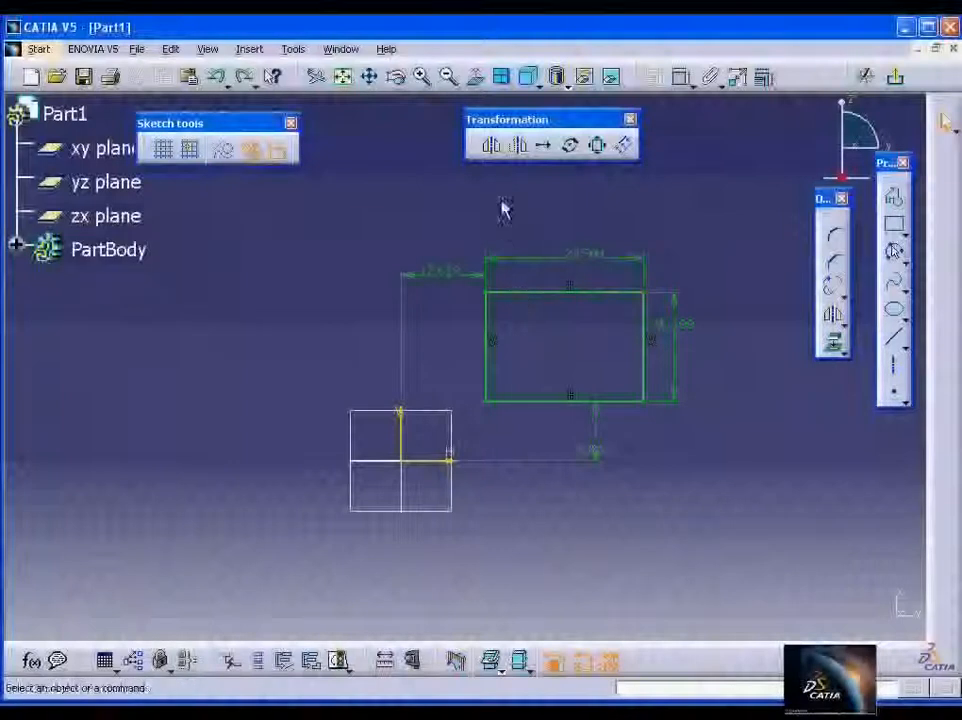
- Repeat the mirror of only the left edge, using the top edge as symmetry line, and undo it again
left_click(494, 150)
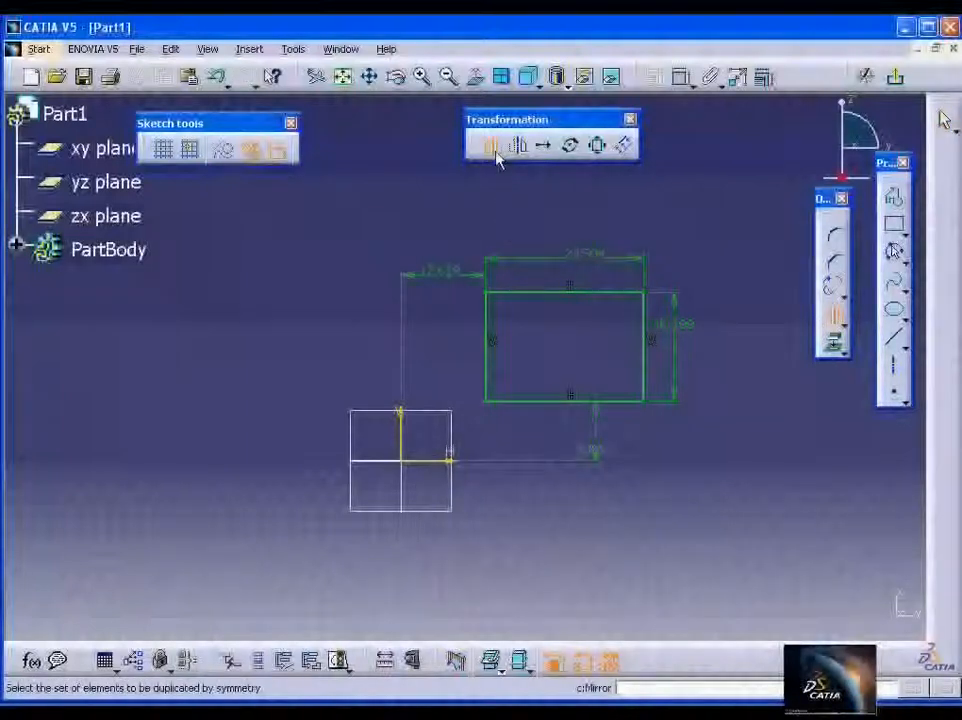
left_click(494, 321)
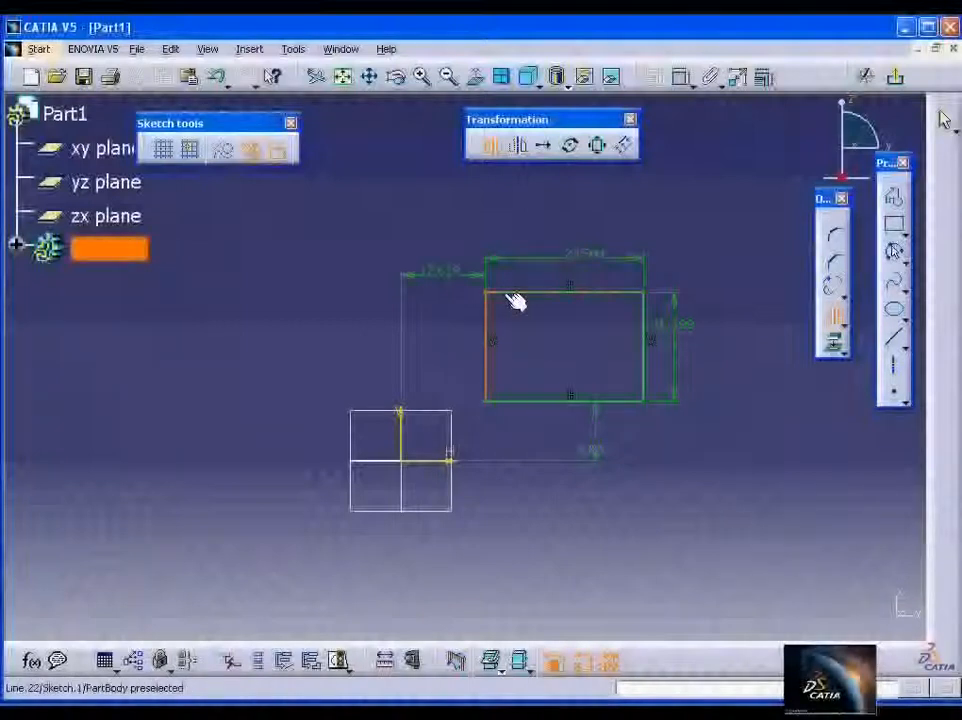
left_click(512, 293)
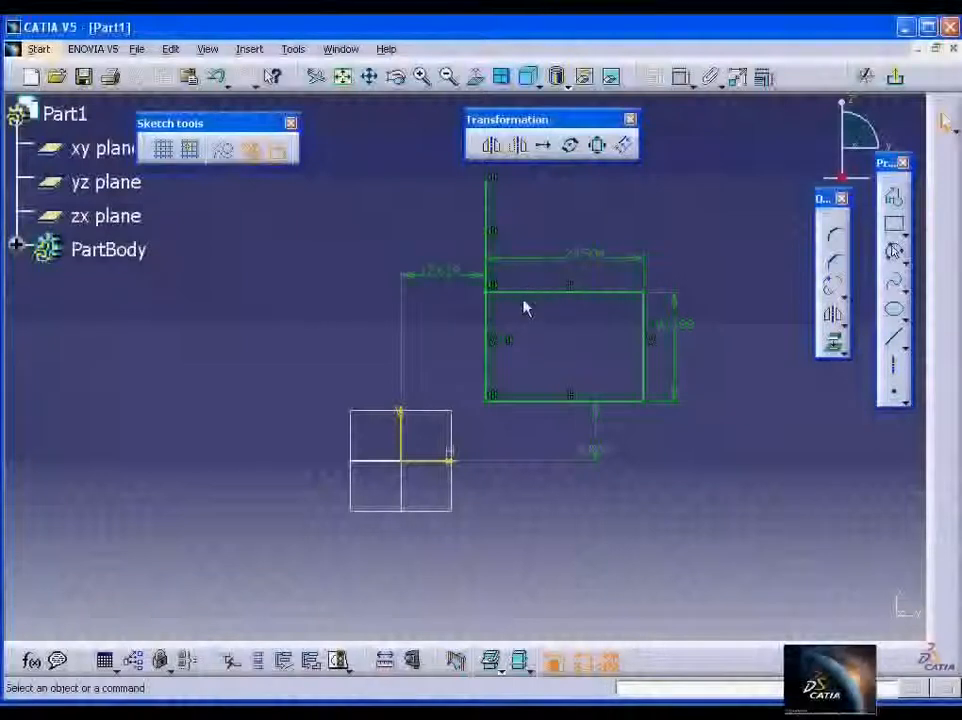
key("ctrl+z")
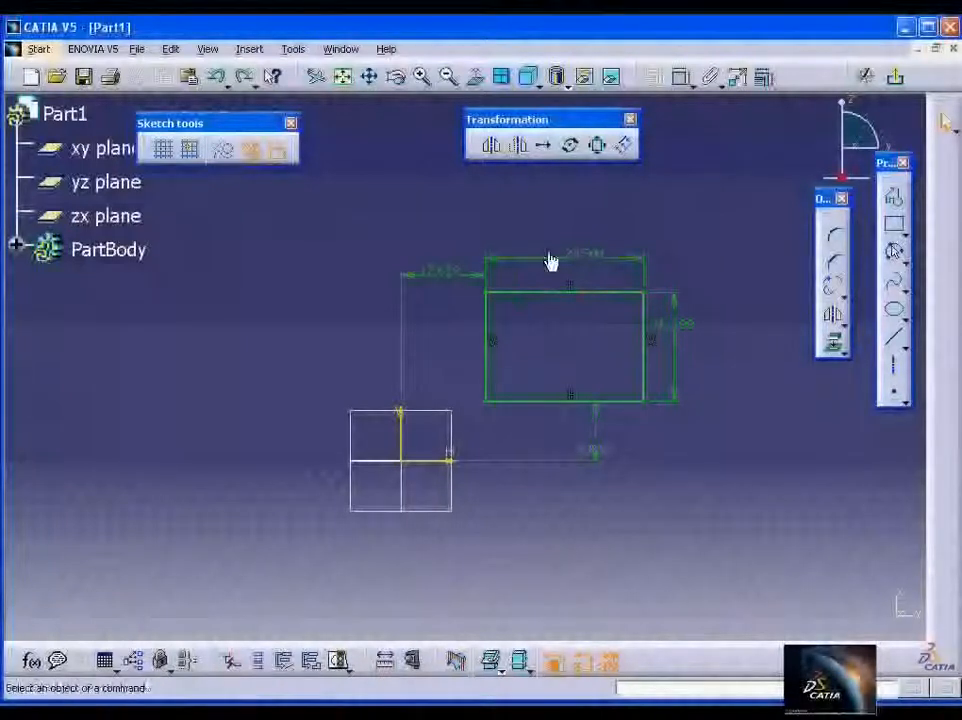
- Preselect the rectangle's left and top edges together, mirror them about its bottom edge, and undo the mirror
left_click(484, 316)
left_click(498, 293, "ctrl")
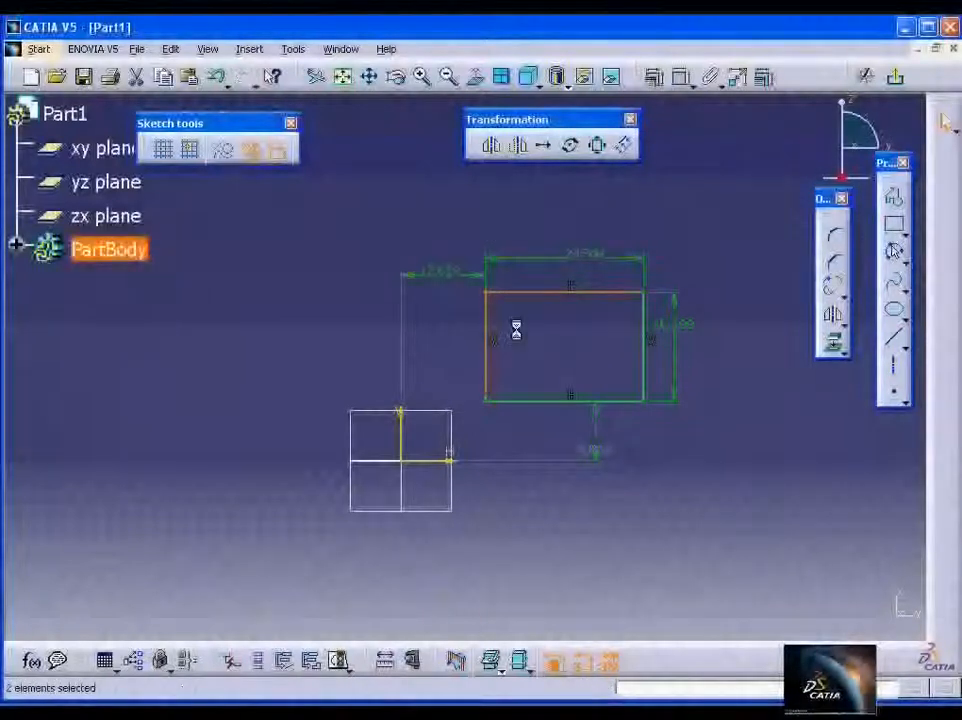
left_click(492, 147)
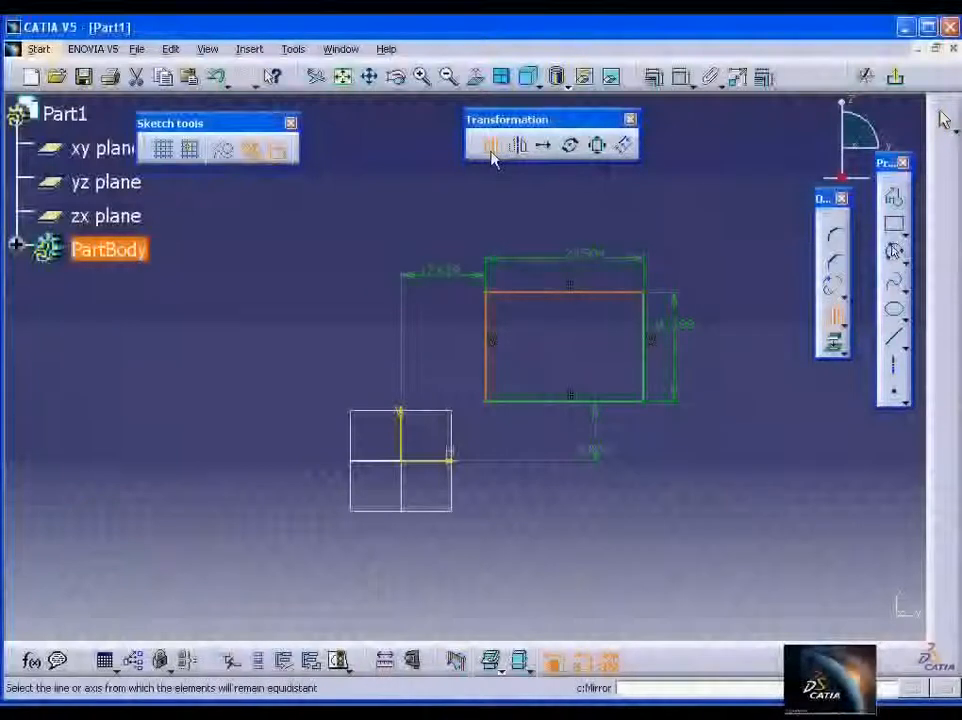
left_click(538, 410)
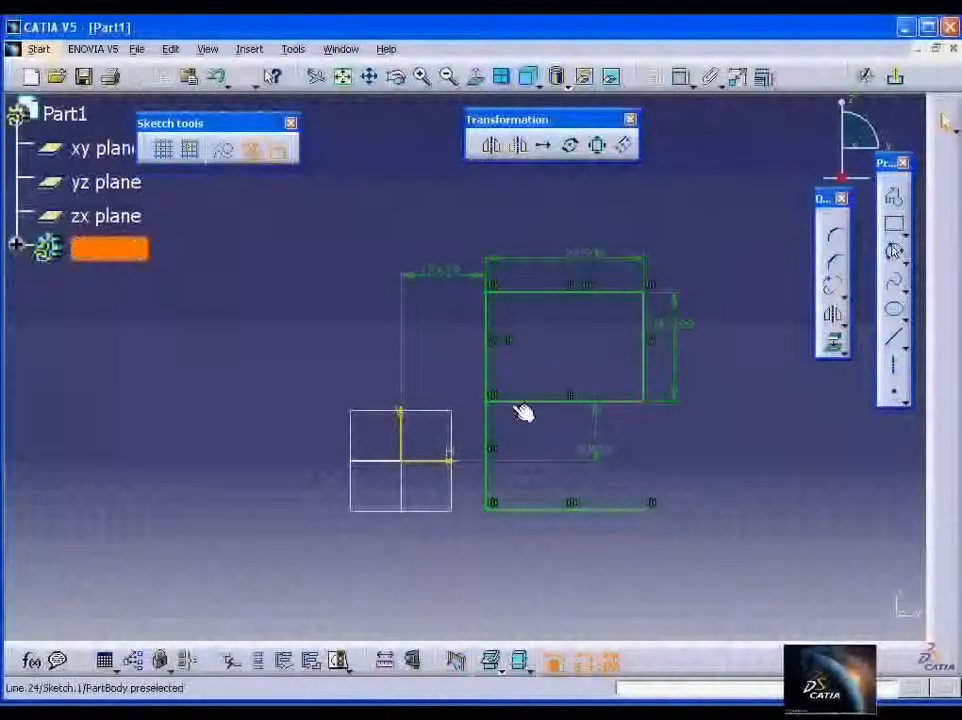
key("ctrl+z")
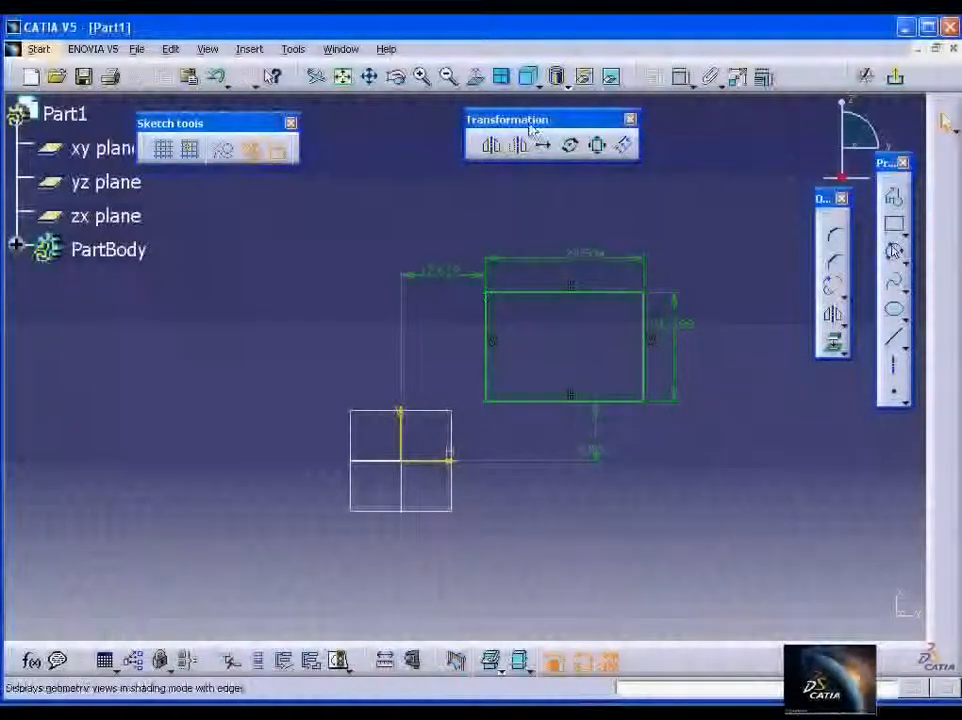
- Mirror all four sides of the rectangle about the horizontal axis, and undo the mirror
left_click(505, 150)
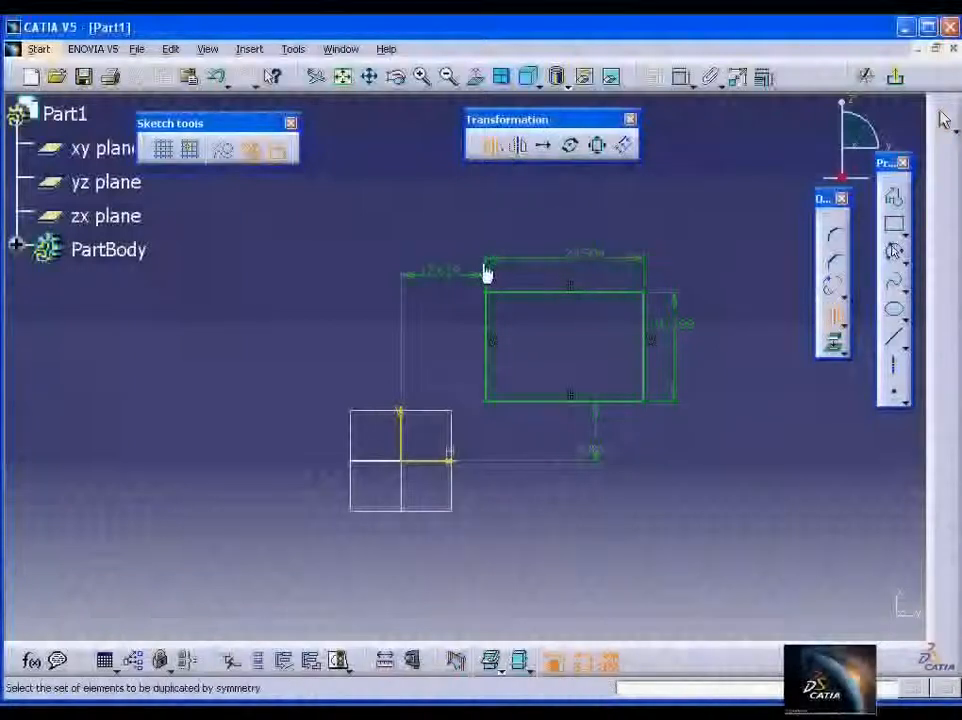
left_click_drag(491, 292, 664, 412)
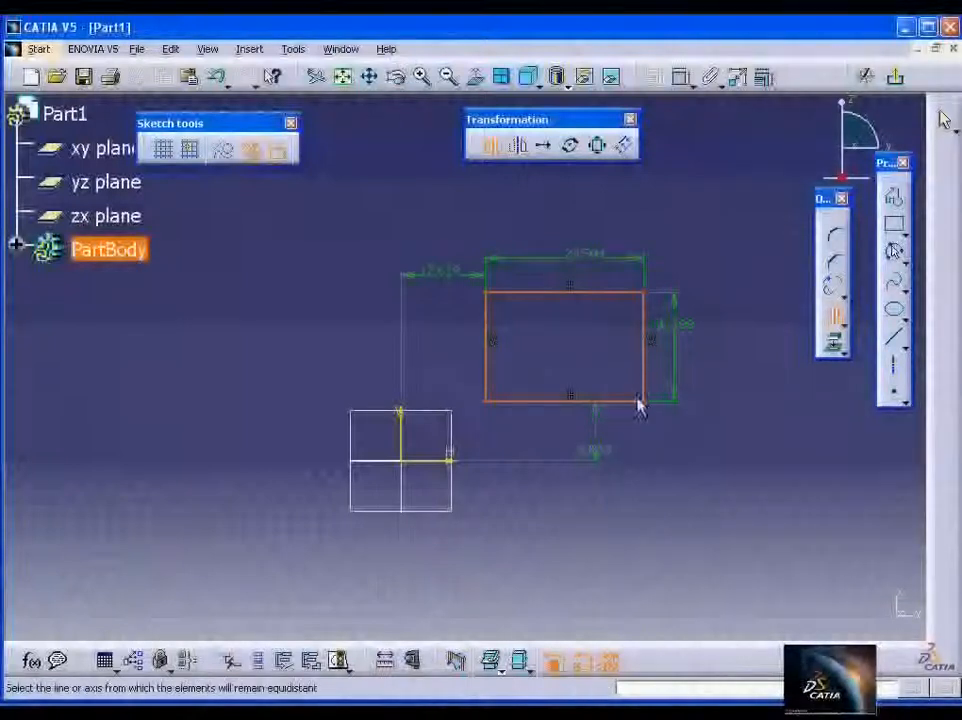
left_click(447, 468)
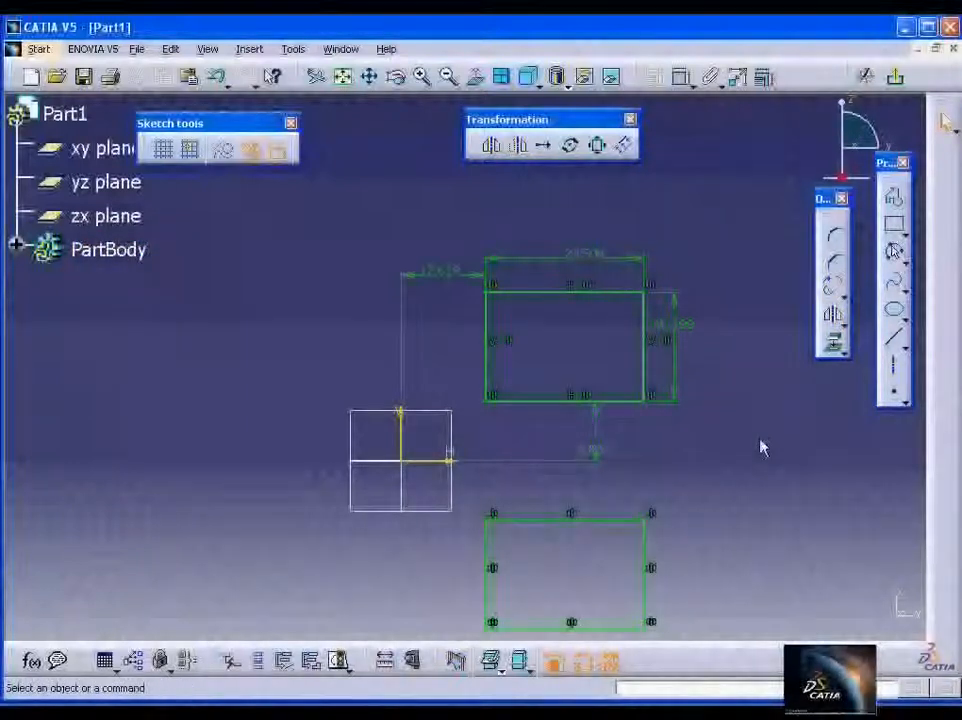
middle_click_drag(651, 468, 631, 444)
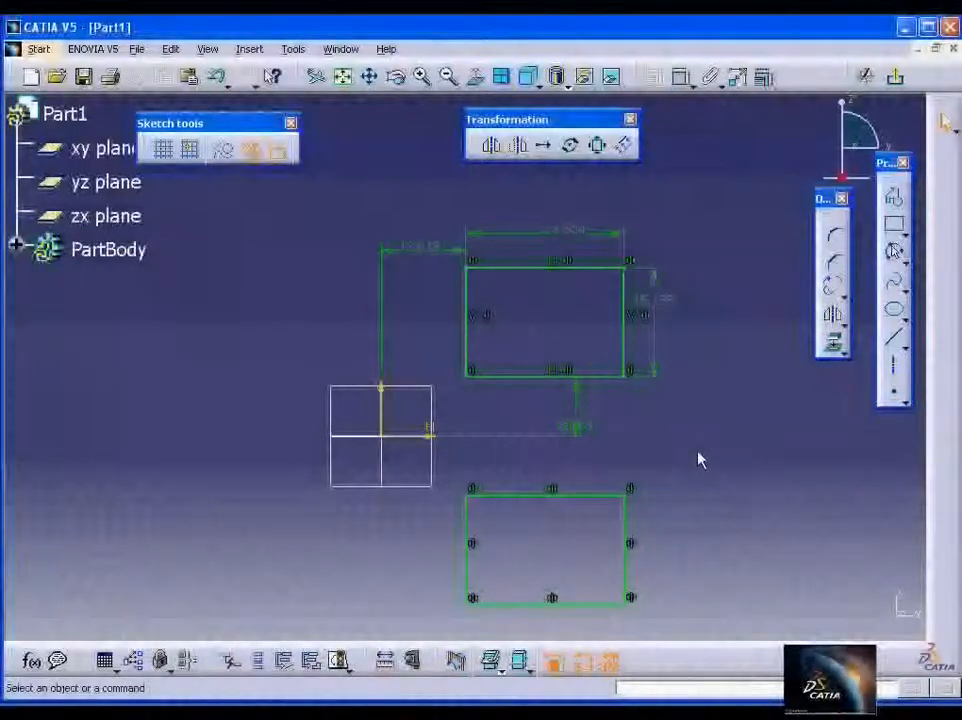
key("ctrl+z")
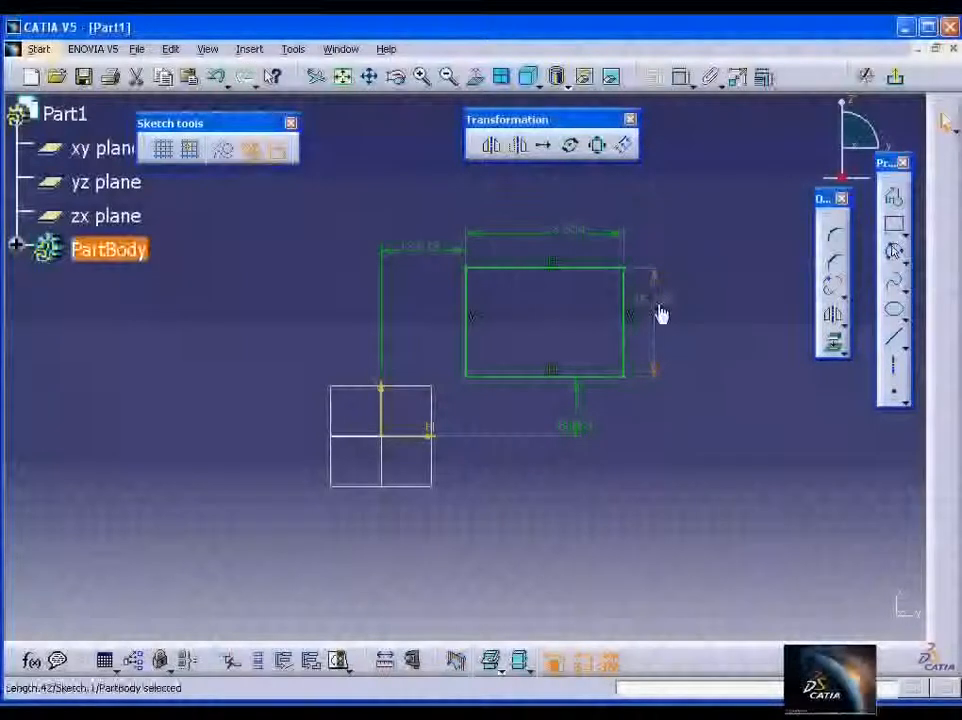
- With the height dimension removed, mirror the whole rectangle about the horizontal axis once more, and undo the mirror
left_click(491, 146)
left_click_drag(463, 275, 665, 385)
left_click(423, 436)
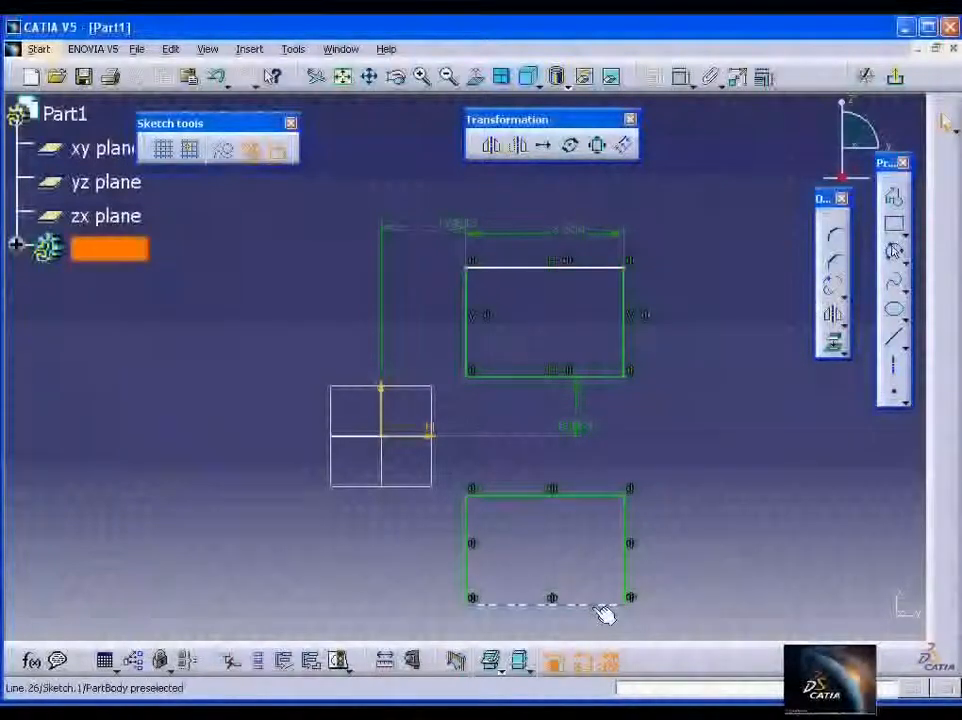
key("ctrl+z")
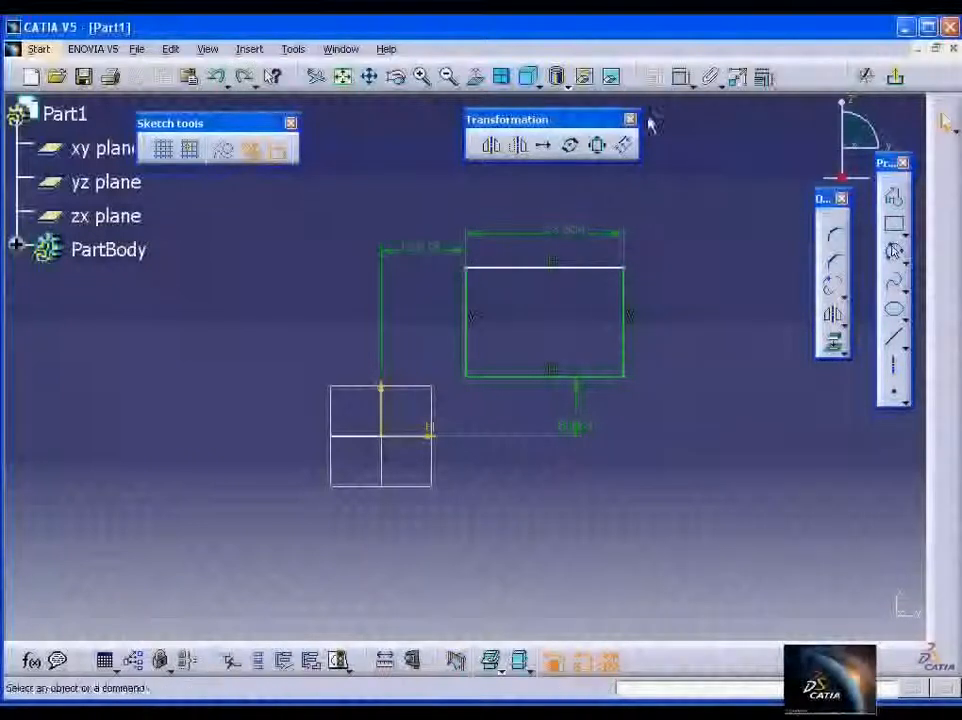
- Dimension the rectangle's height again on its right edge
left_click(679, 88)
left_click(624, 287)
left_click(681, 324)
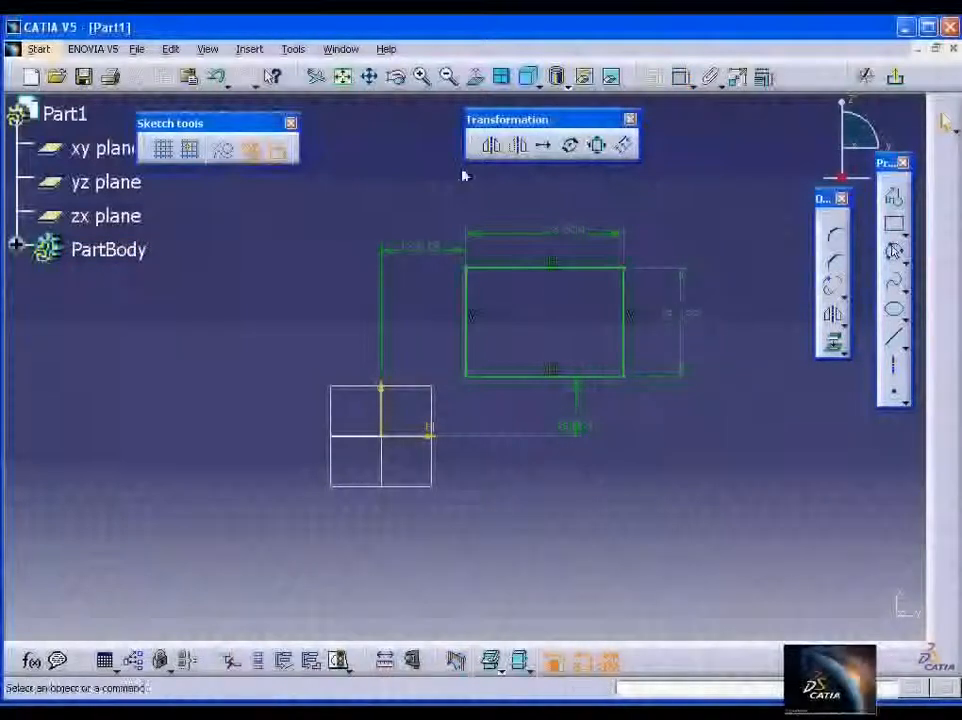
- Mirror the whole rectangle about the vertical axis, and undo the mirror
left_click(493, 147)
left_click_drag(530, 337, 640, 395)
left_click(383, 404)
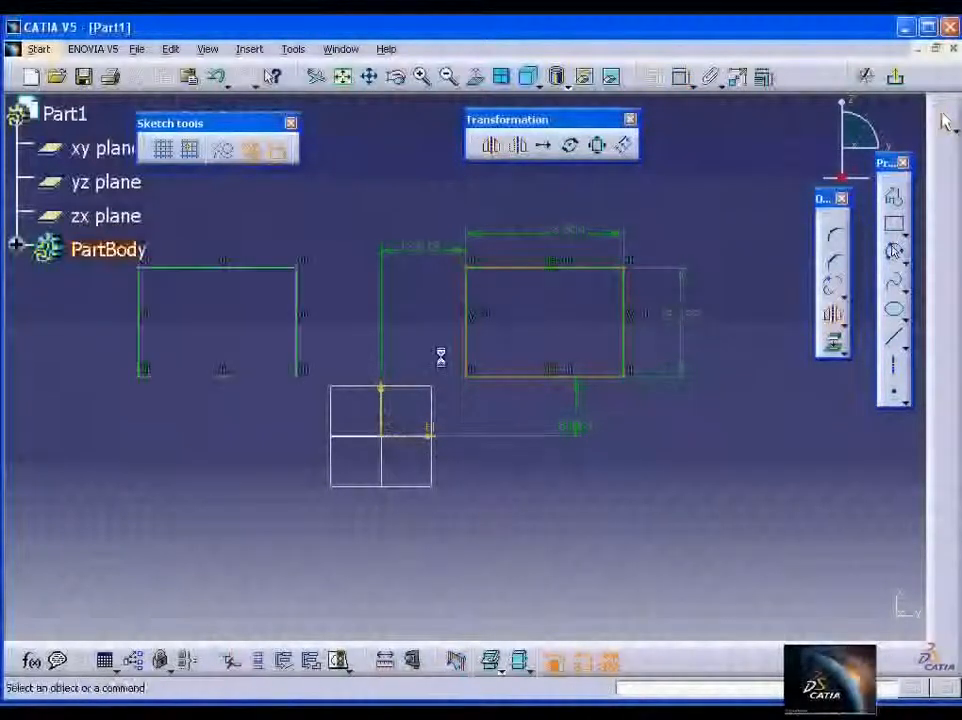
middle_click_drag(259, 317, 282, 325)
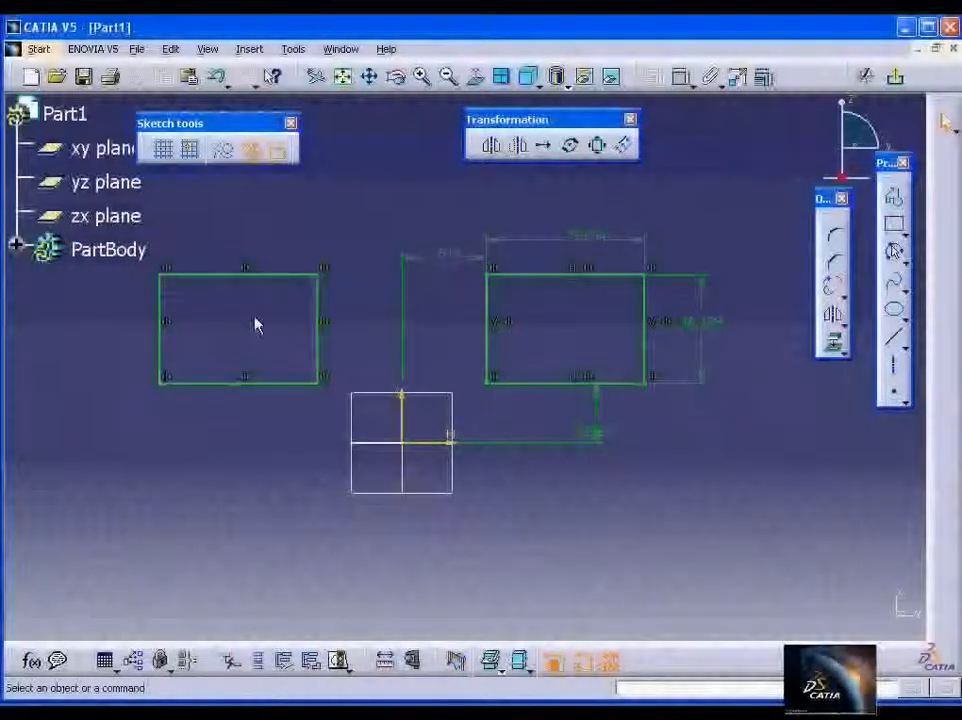
key("ctrl+z")
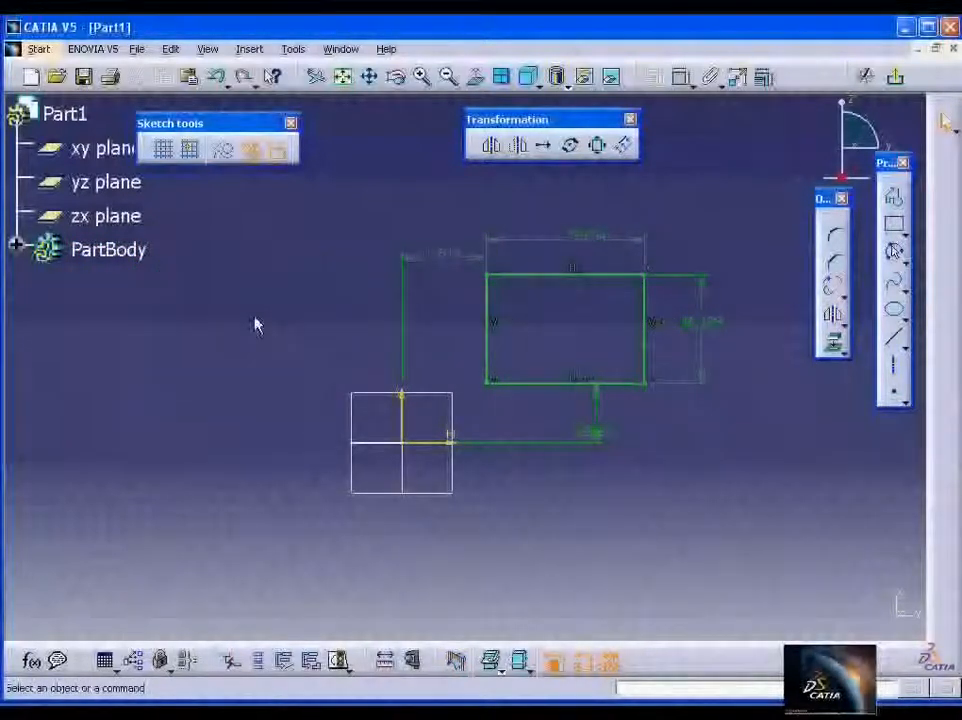
- Flip the whole rectangle about the horizontal axis with the Symmetry tool, without keeping a copy in the original position
left_click(524, 146)
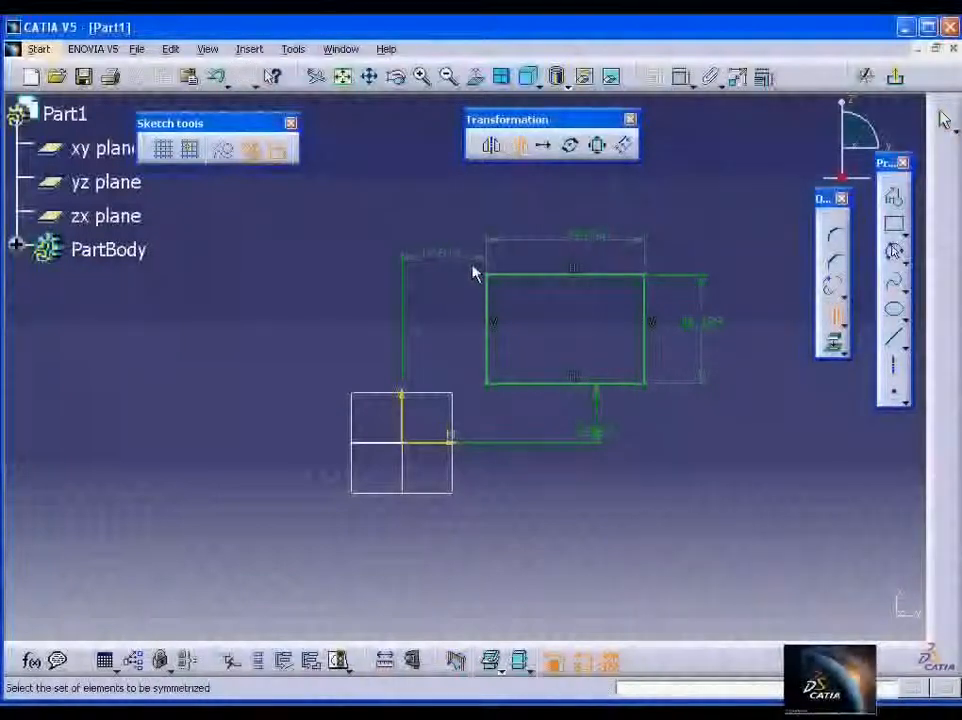
left_click_drag(661, 401, 663, 404)
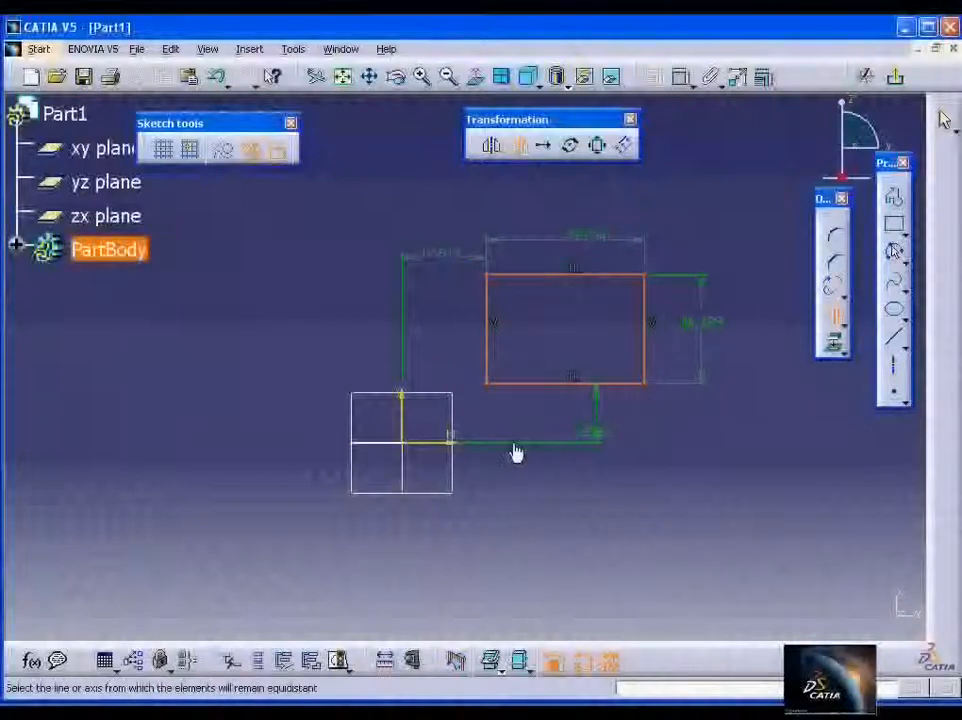
left_click(455, 448)
middle_click_drag(629, 477, 632, 406)
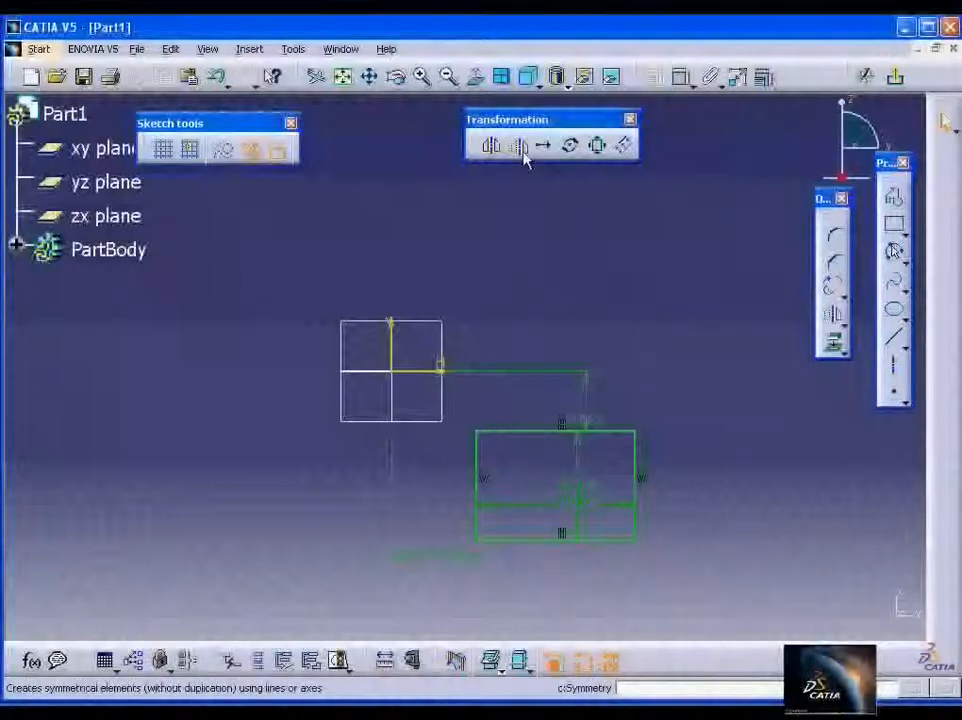
- Undo the last Symmetry flip of the rectangle
key("ctrl+z")
mouse_move(652, 309)
middle_mouse_down()
mouse_move(645, 388)
mouse_move(647, 346)
middle_mouse_up()
left_click(645, 388)
mouse_move(694, 243)
middle_mouse_down()
mouse_move(672, 245)
mouse_move(670, 222)
middle_mouse_up()
left_click(672, 245)
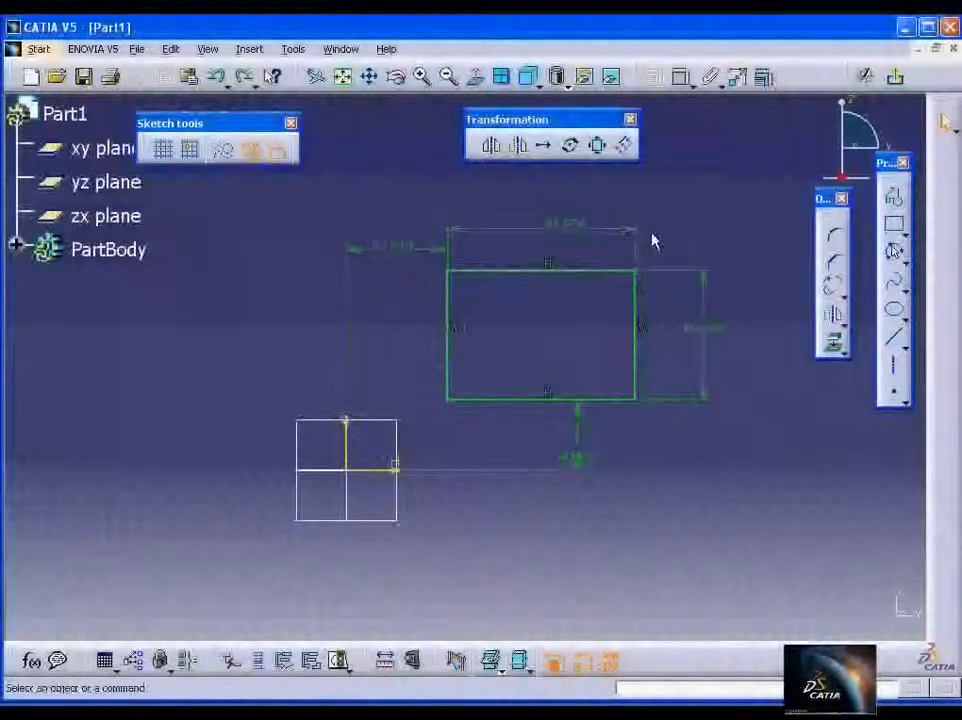
- Set up a Translation of the whole rectangle with Duplicate mode off, using the sketch origin as the start point
left_click(546, 150)
left_click_drag(829, 418, 816, 167)
mouse_move(689, 244)
middle_mouse_down()
mouse_move(665, 275)
mouse_move(665, 249)
middle_mouse_up()
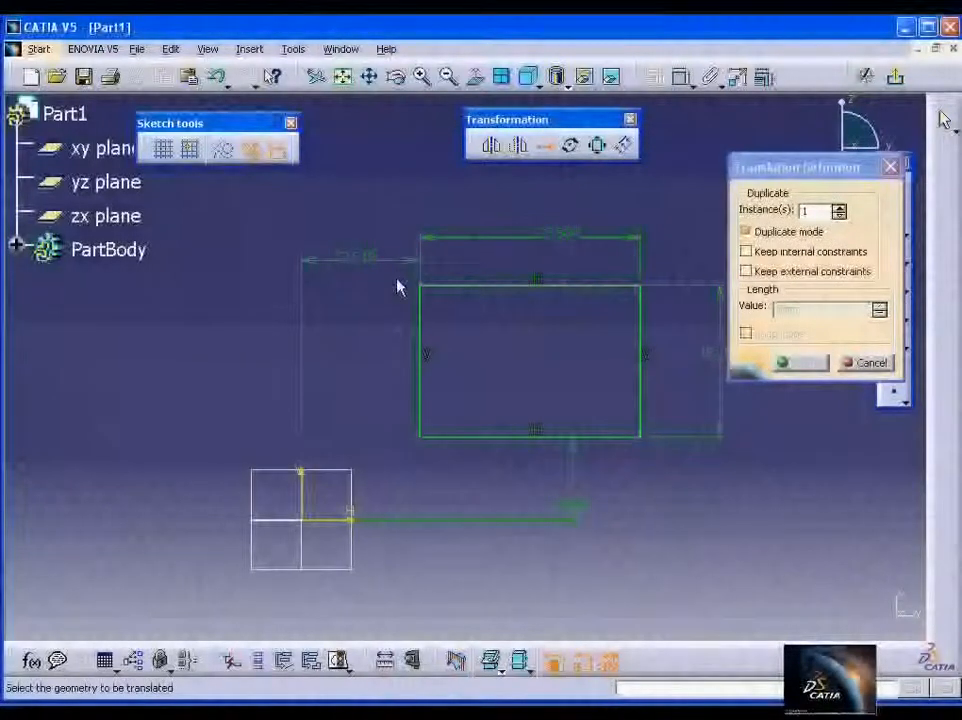
left_click(756, 236)
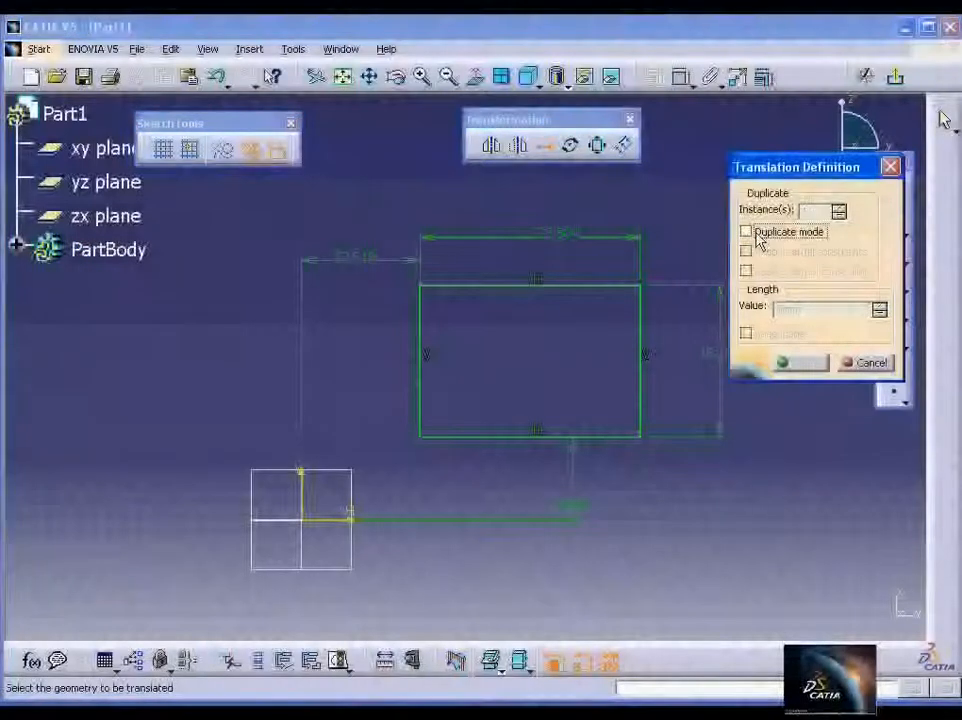
middle_click_drag(396, 335, 346, 320)
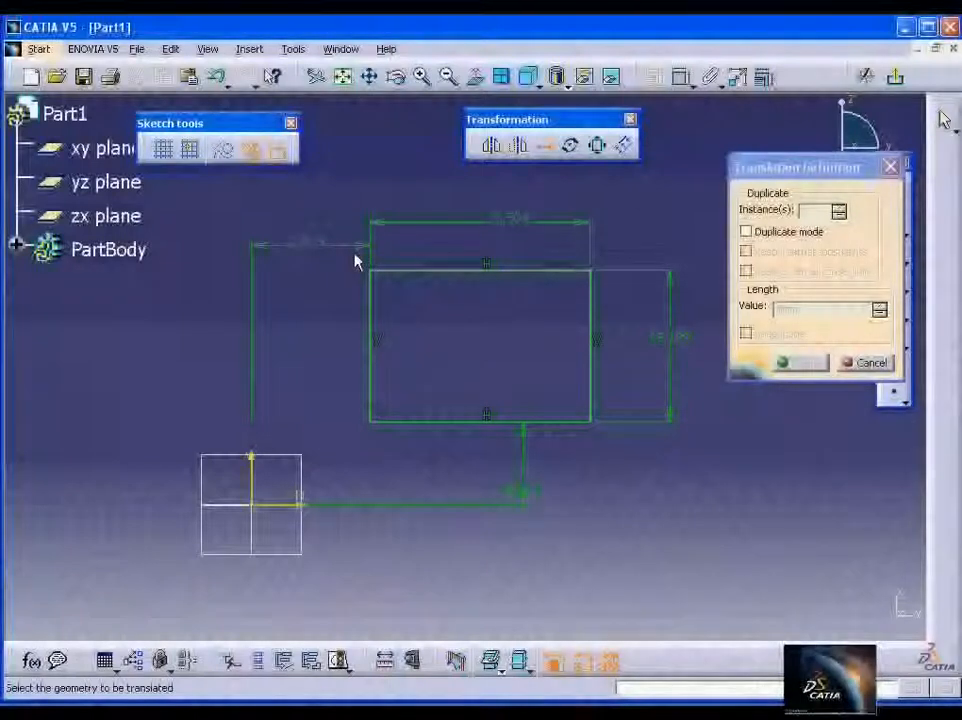
mouse_move(354, 256)
left_mouse_down()
mouse_move(408, 316)
mouse_move(515, 398)
mouse_move(605, 436)
left_mouse_up()
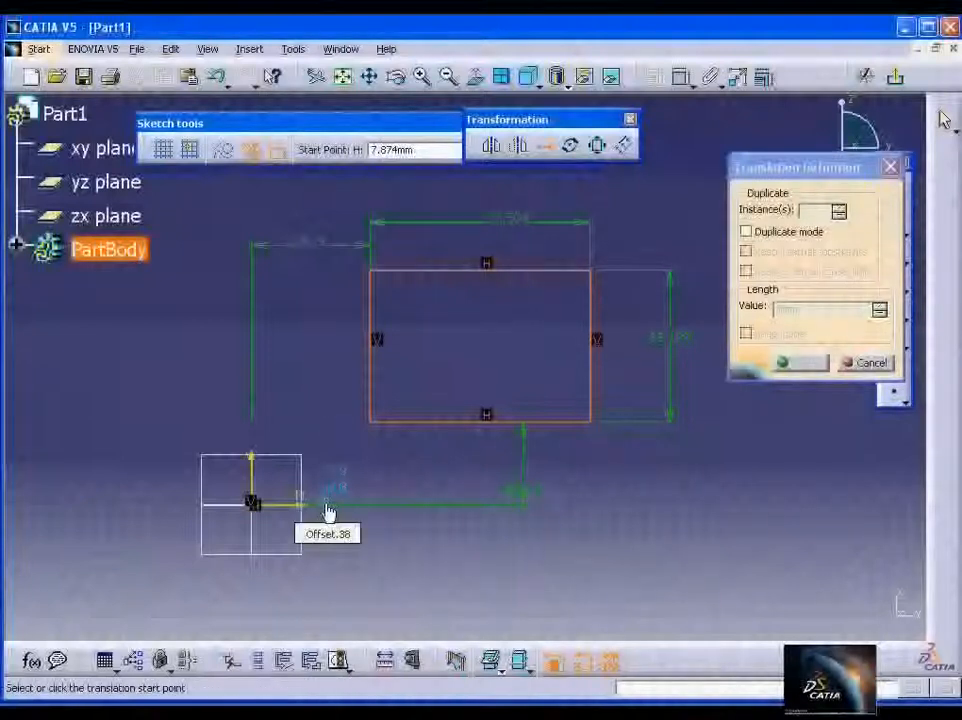
left_click(252, 502)
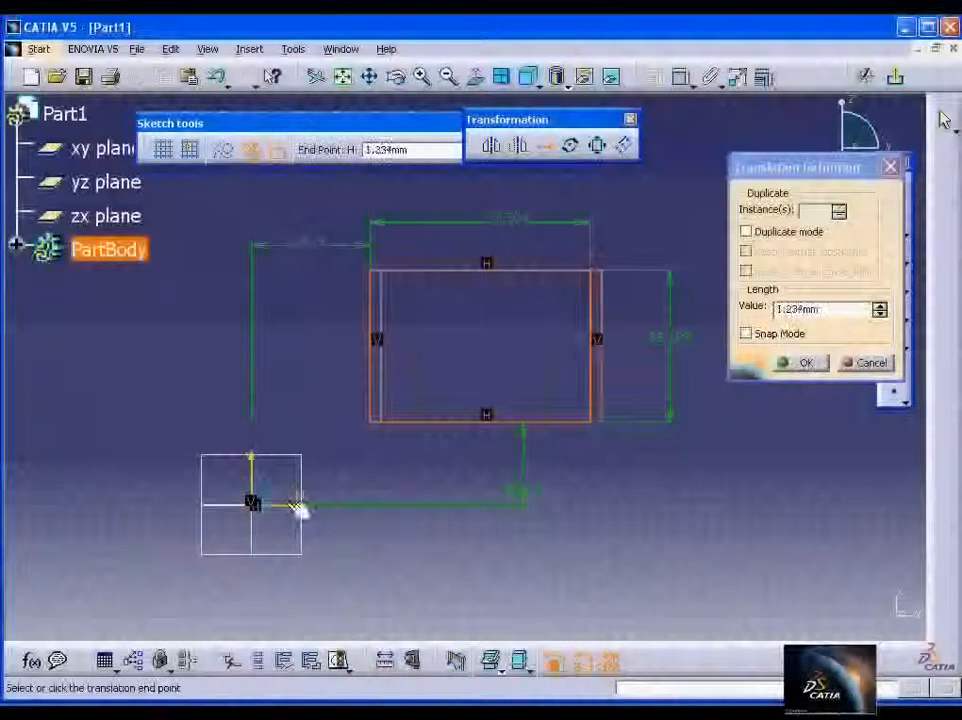
- Translate the rectangle 50 mm horizontally away from the vertical axis, and undo the move
middle_click_drag(600, 503, 412, 523)
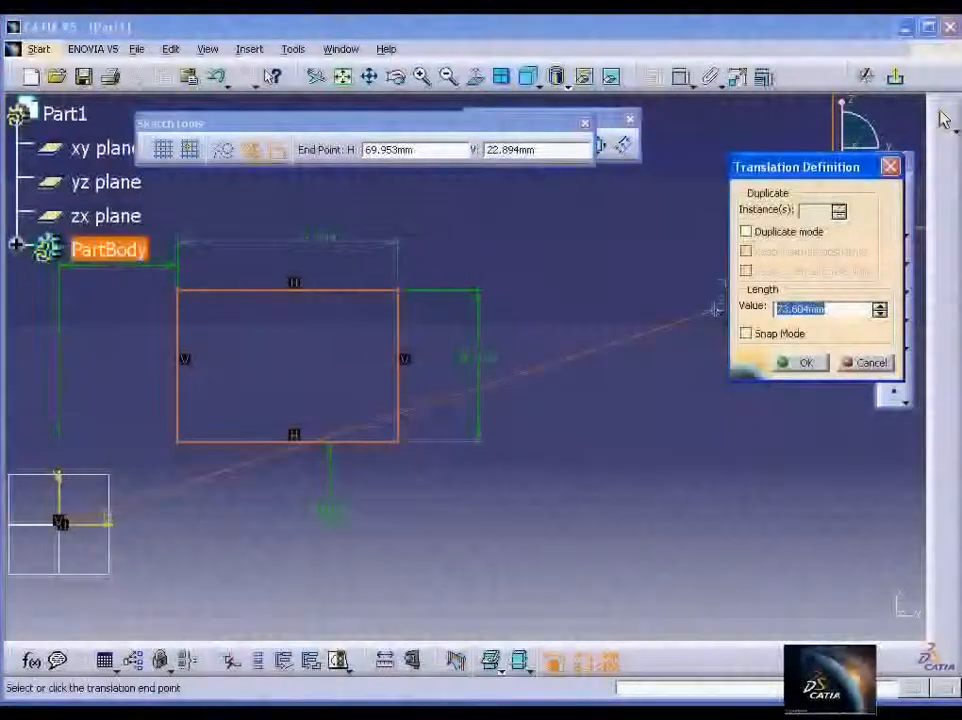
type("50")
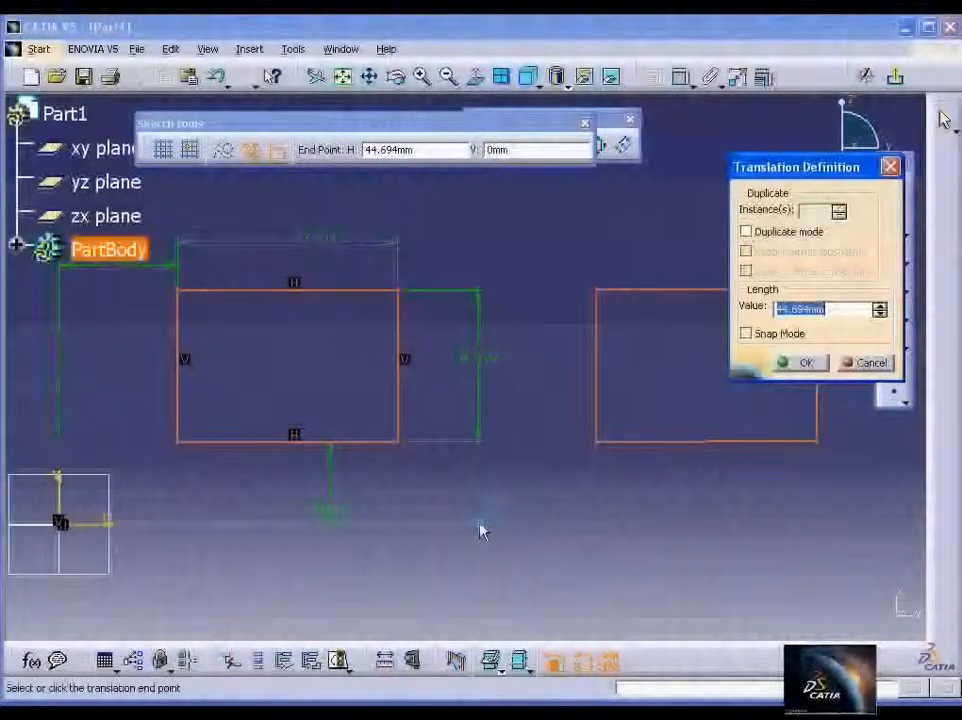
type("50")
key("Return")
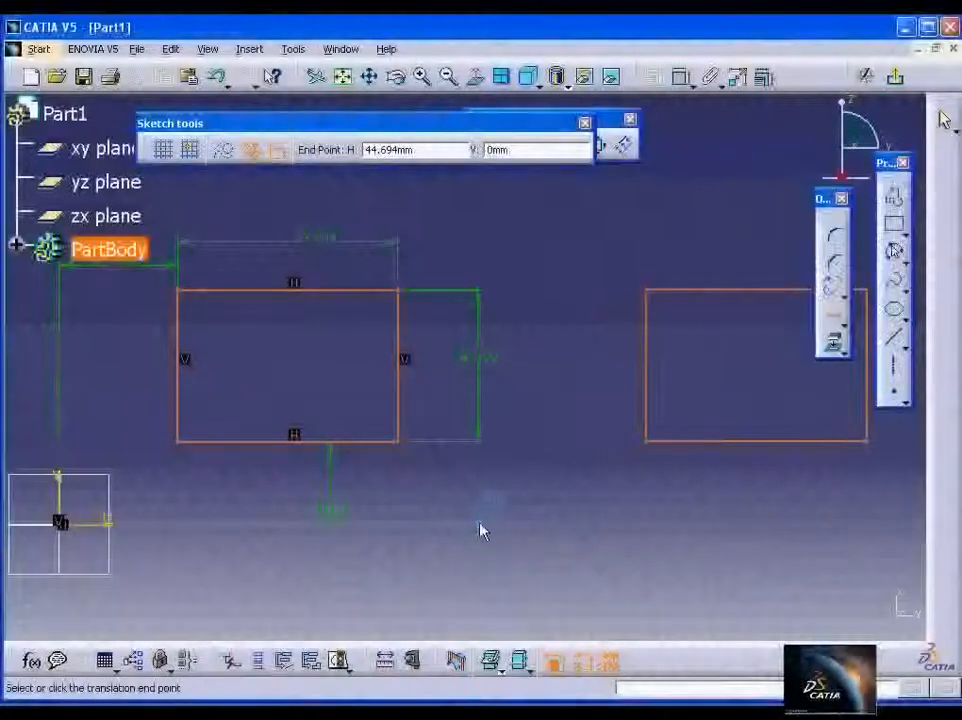
left_click(511, 398)
middle_click_drag(515, 365, 516, 416, "ctrl")
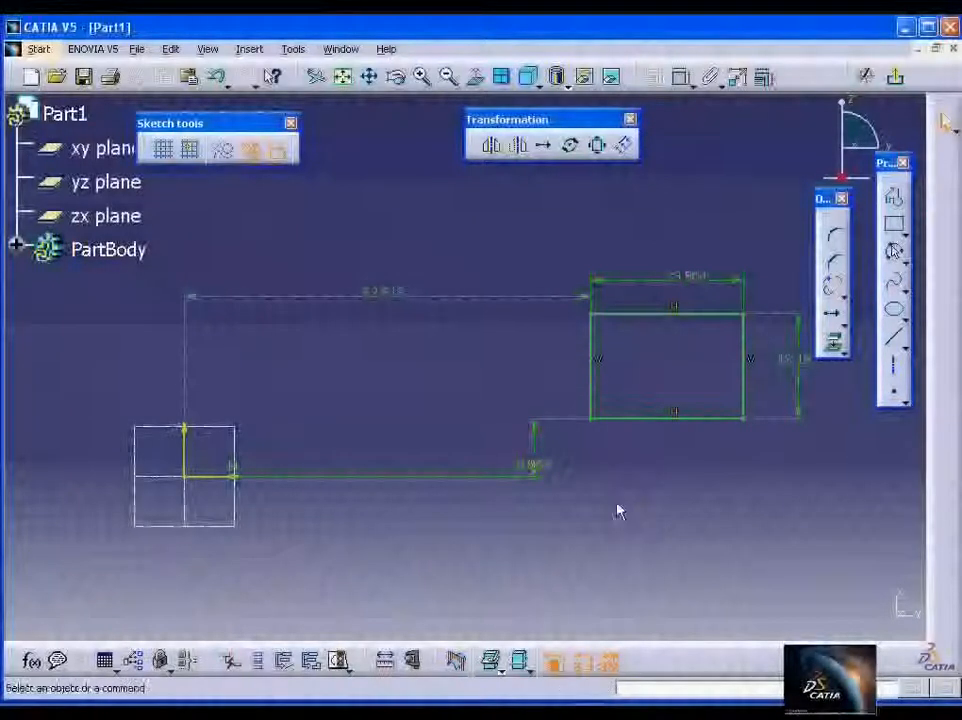
key("ctrl+z")
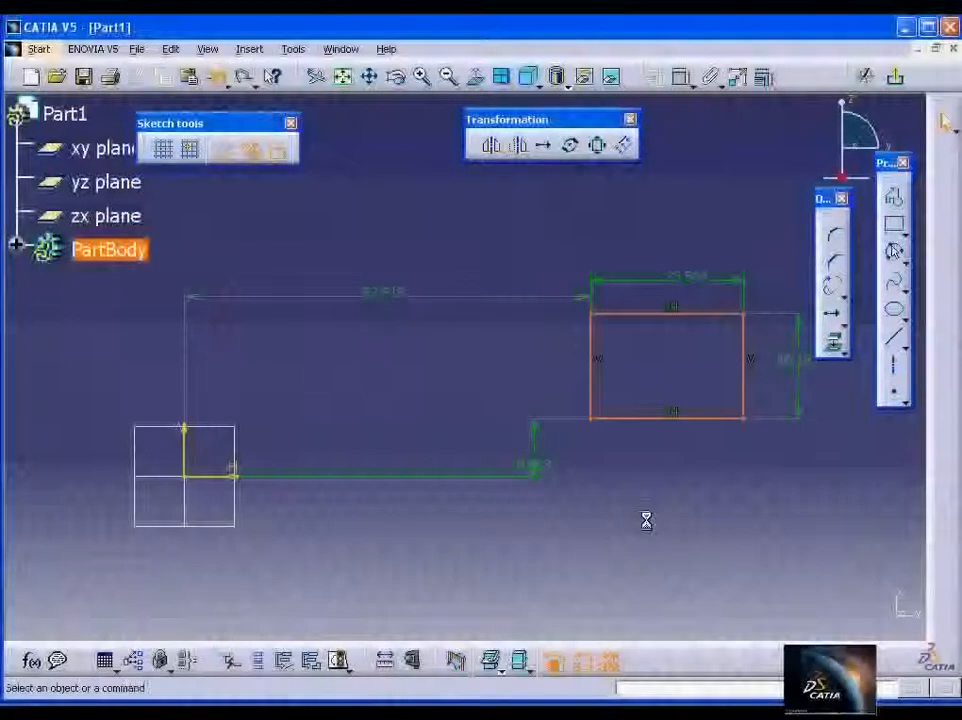
- Translate only the rectangle's left edge horizontally to the right without duplicating it, and undo the move
left_click(542, 145)
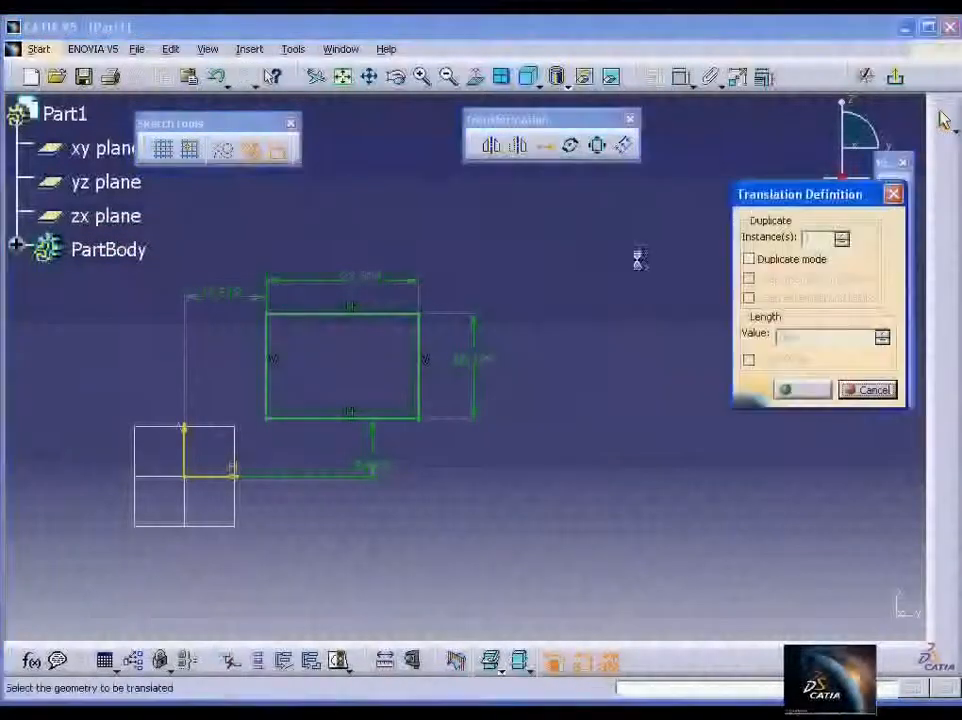
left_click(268, 343)
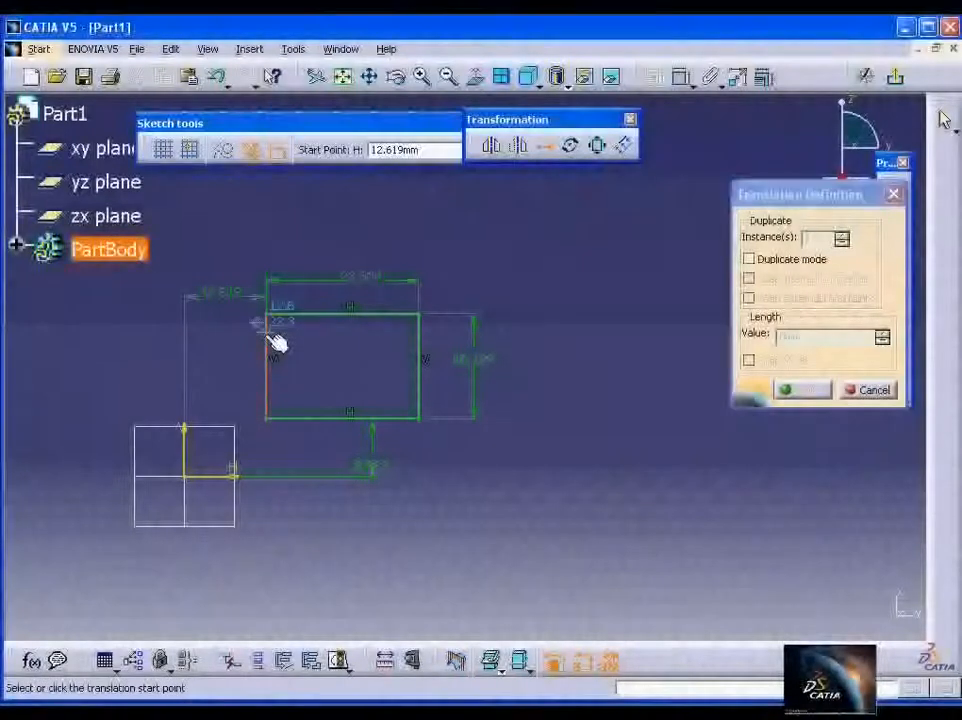
left_click(337, 370)
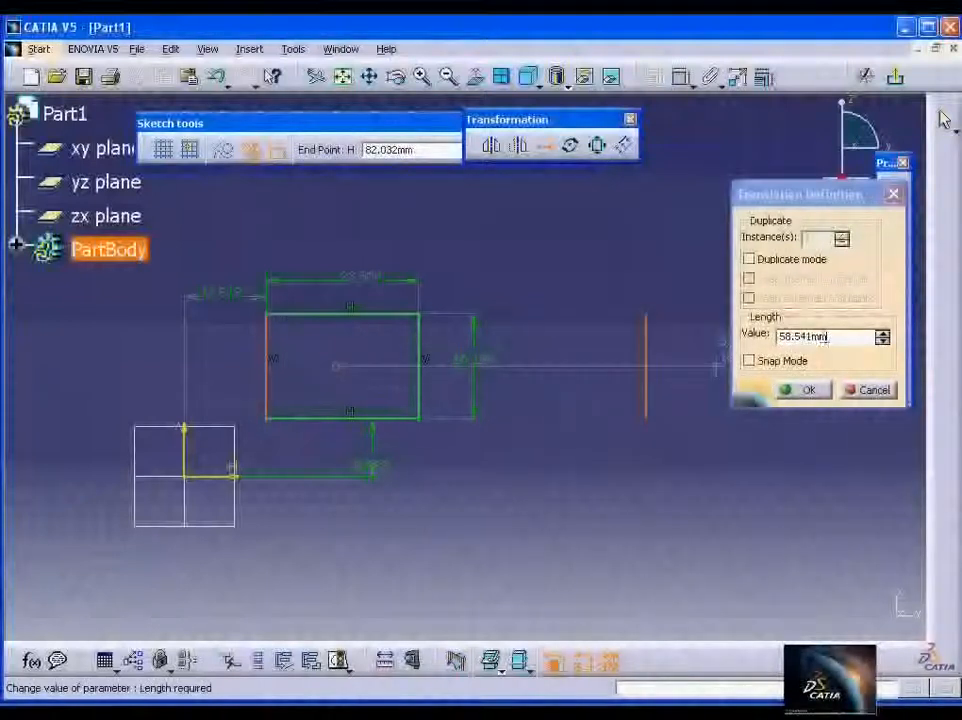
left_click(641, 370)
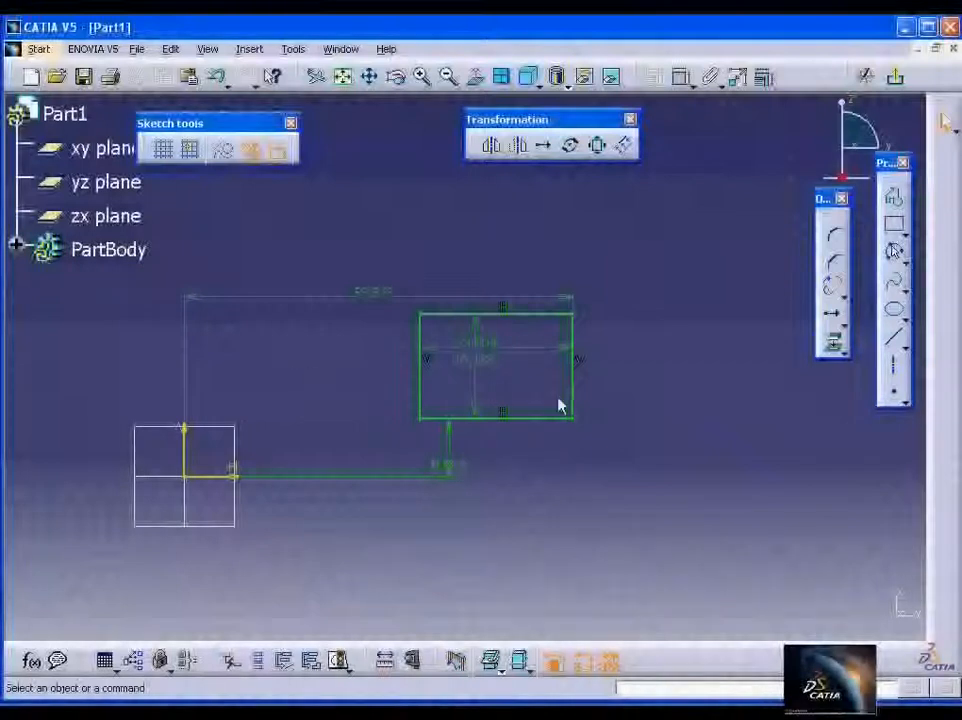
key("ctrl+z")
- Translate the whole rectangle horizontally to the right with Duplicate mode on and one instance, starting from a point inside it
left_click(548, 152)
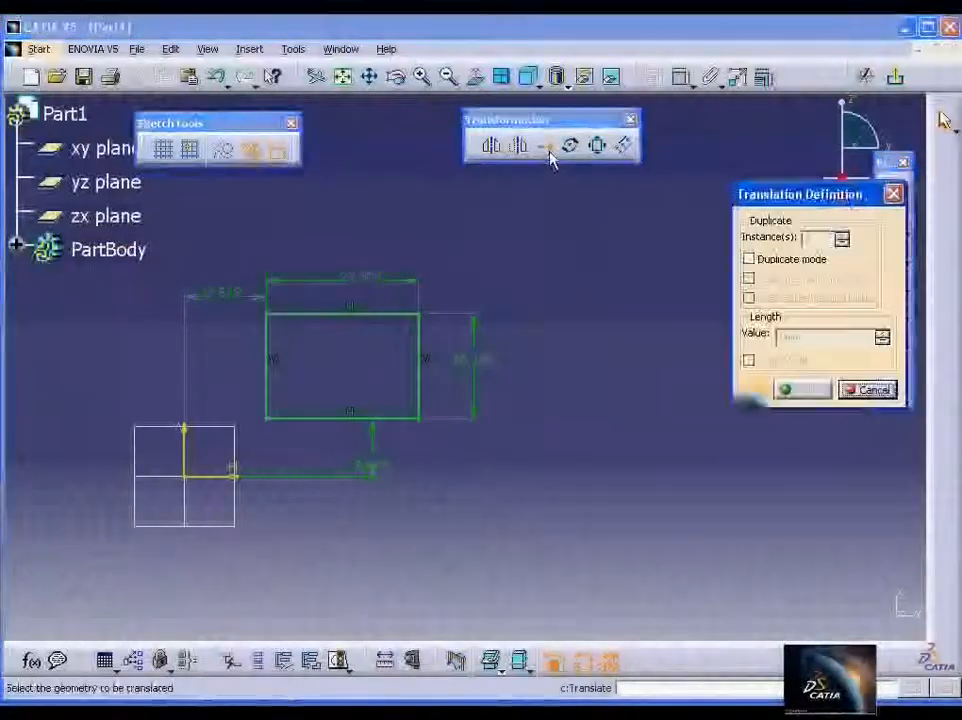
left_click(750, 262)
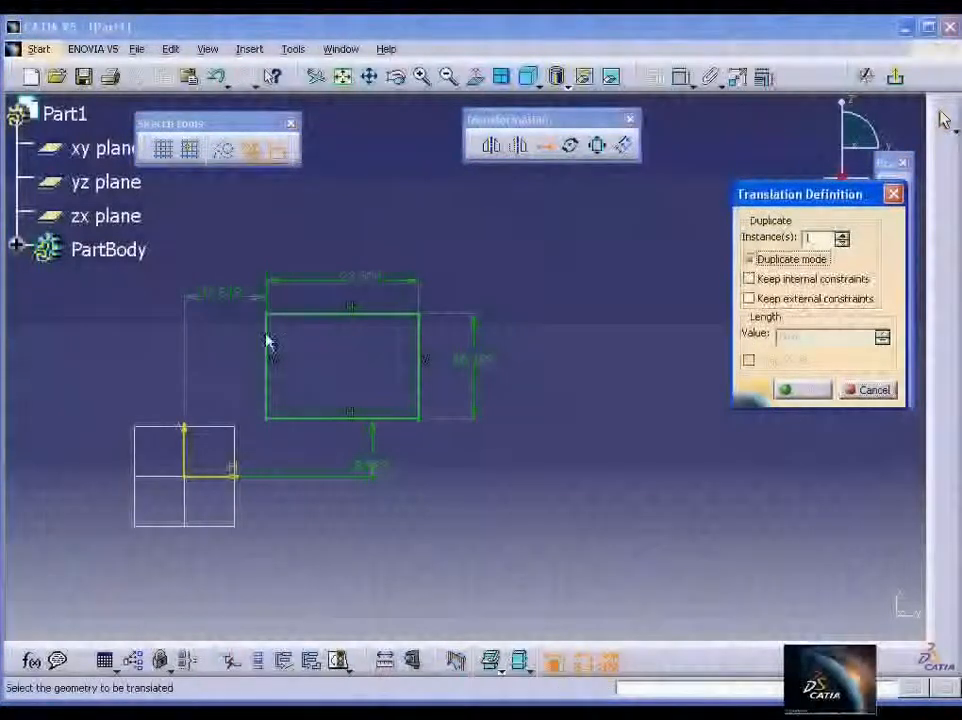
left_click_drag(256, 311, 436, 440)
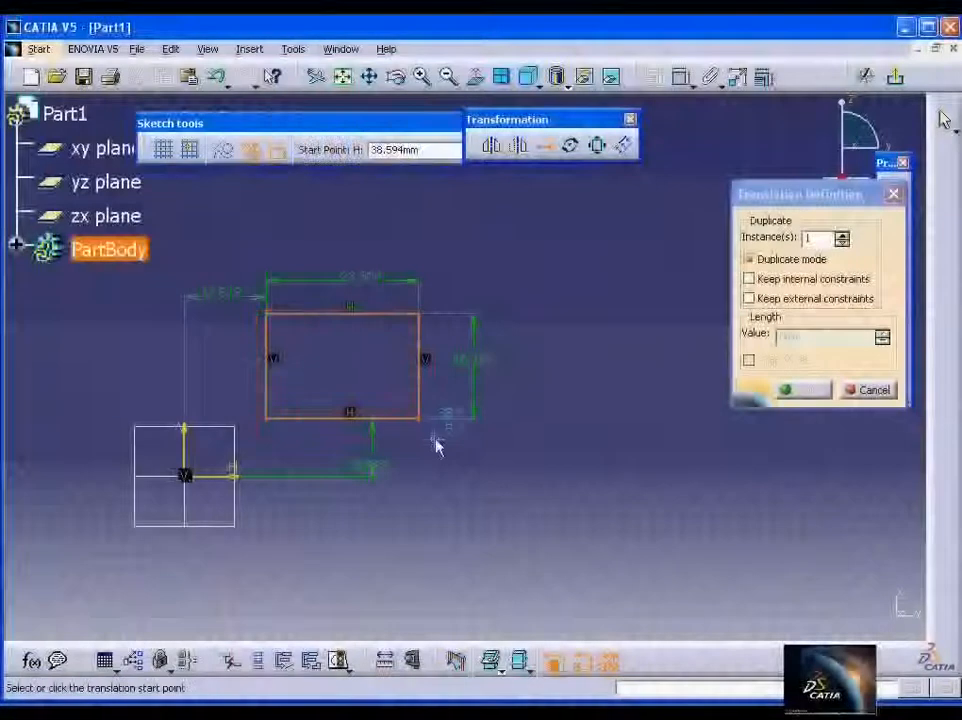
left_click(341, 371)
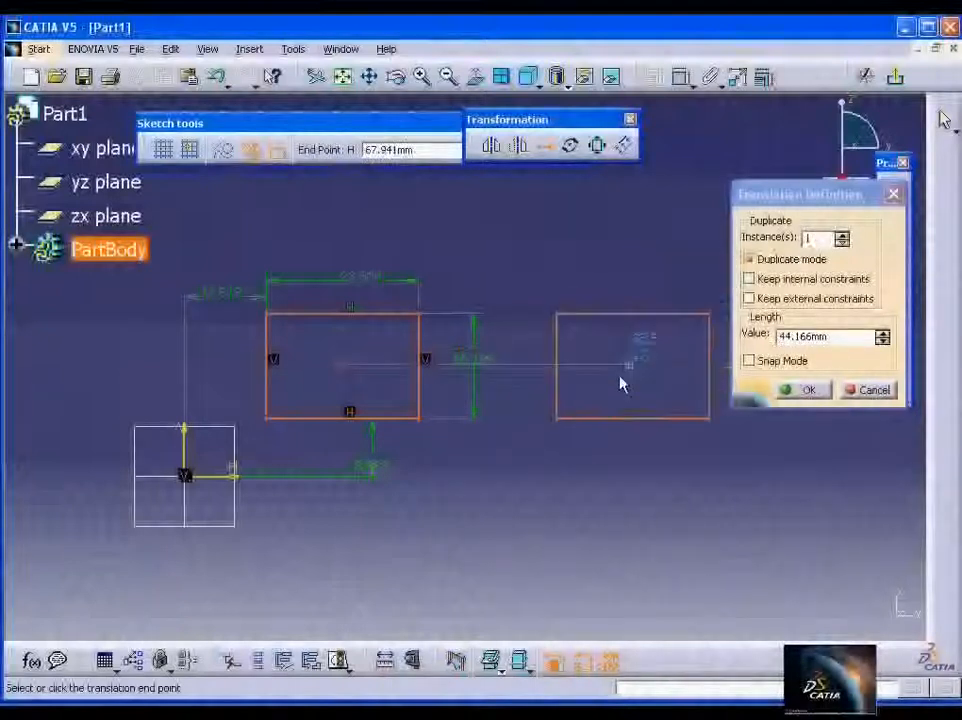
middle_click_drag(633, 365, 532, 382)
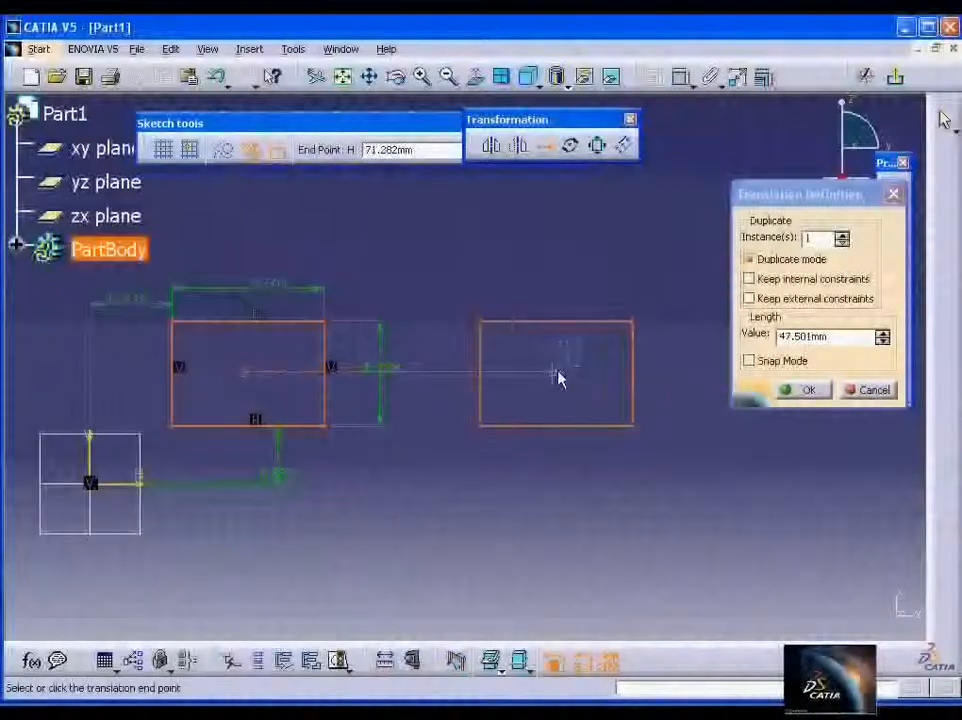
left_click_drag(837, 337, 795, 312)
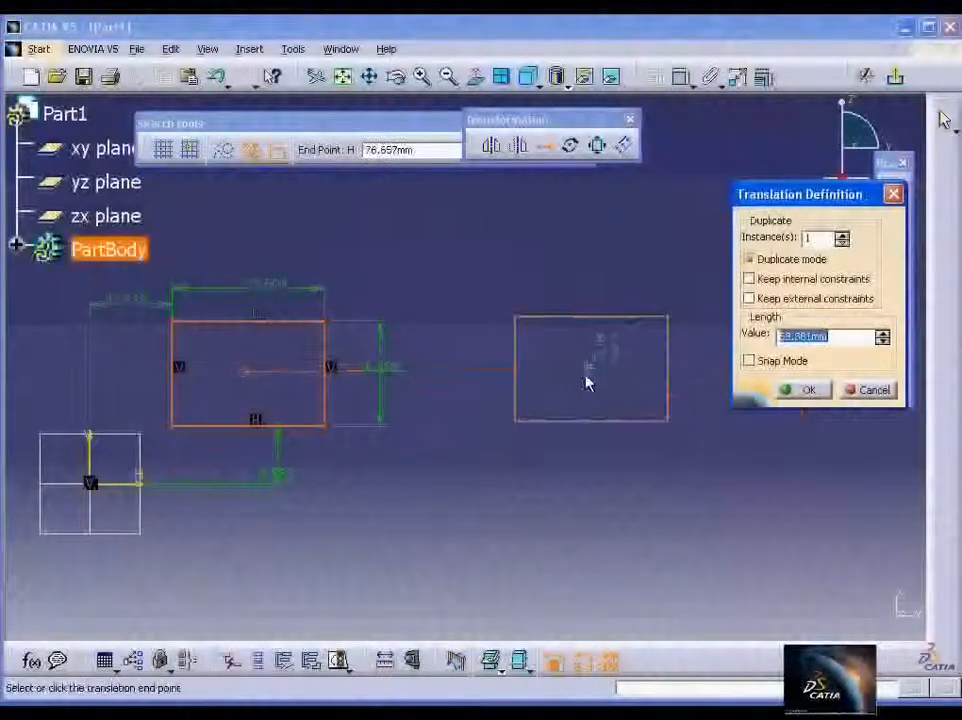
left_click(582, 374)
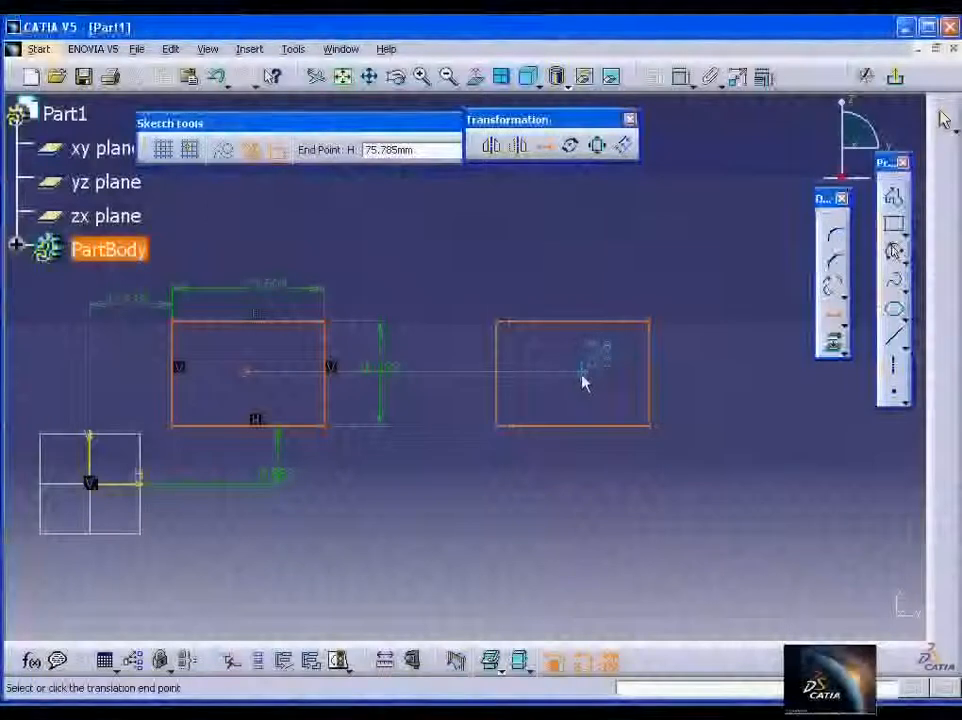